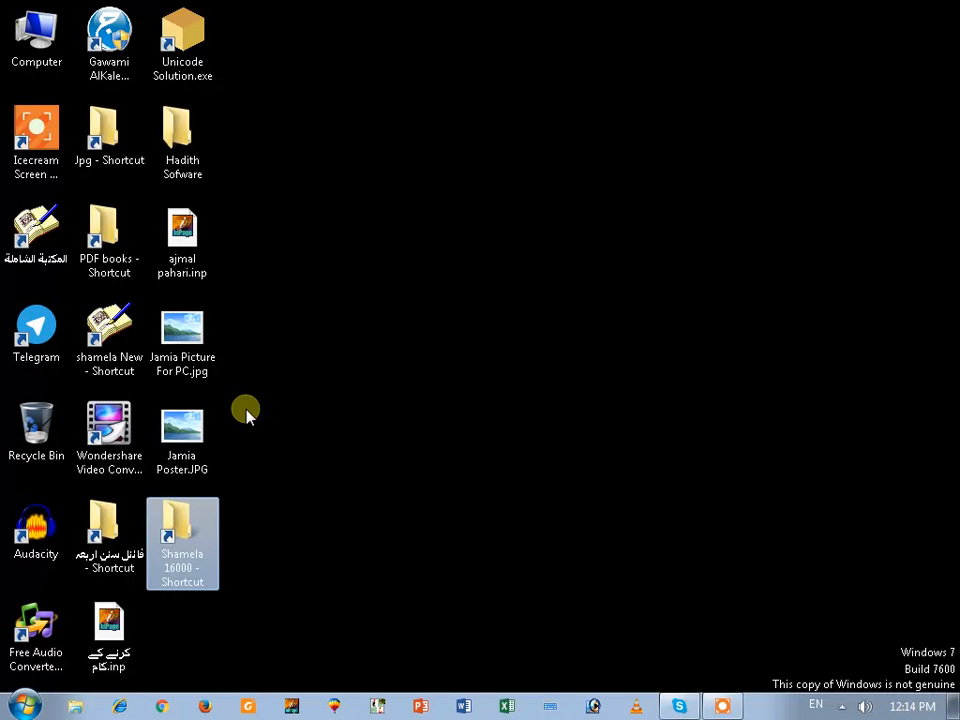
- Open the Sahmla Softwre folder through the Shamela 16000 shortcut on the desktop
click(51, 237)
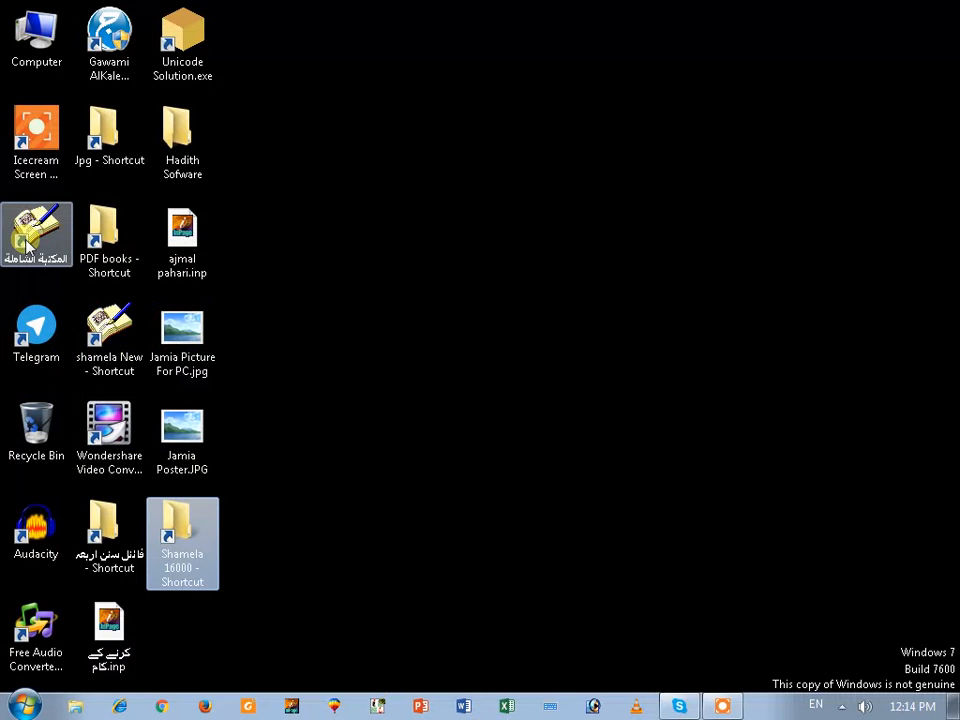
click(360, 432)
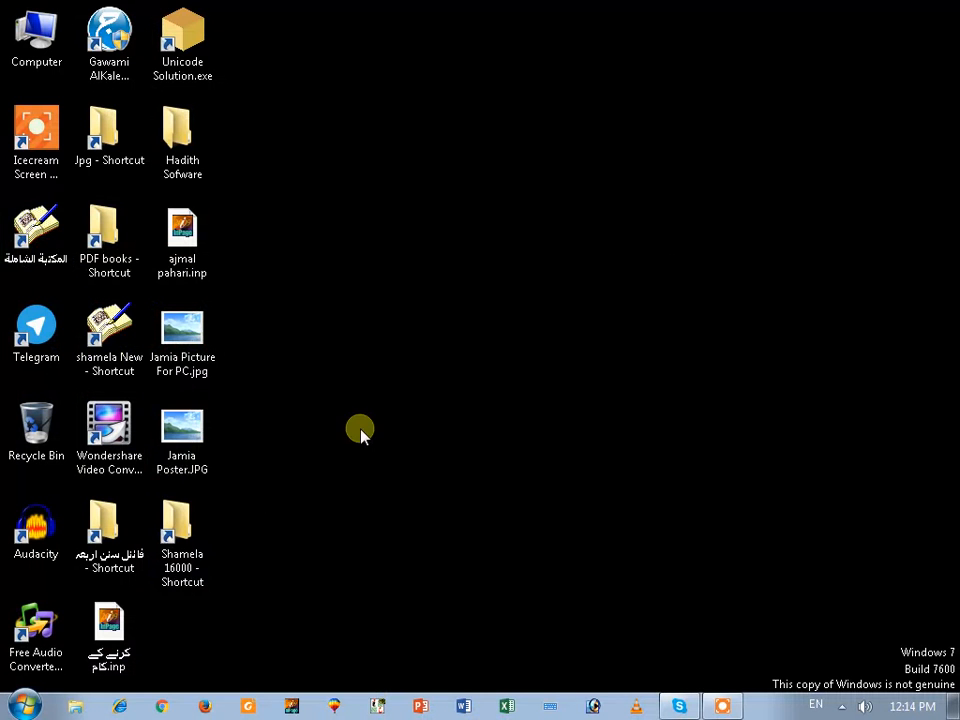
click(200, 513)
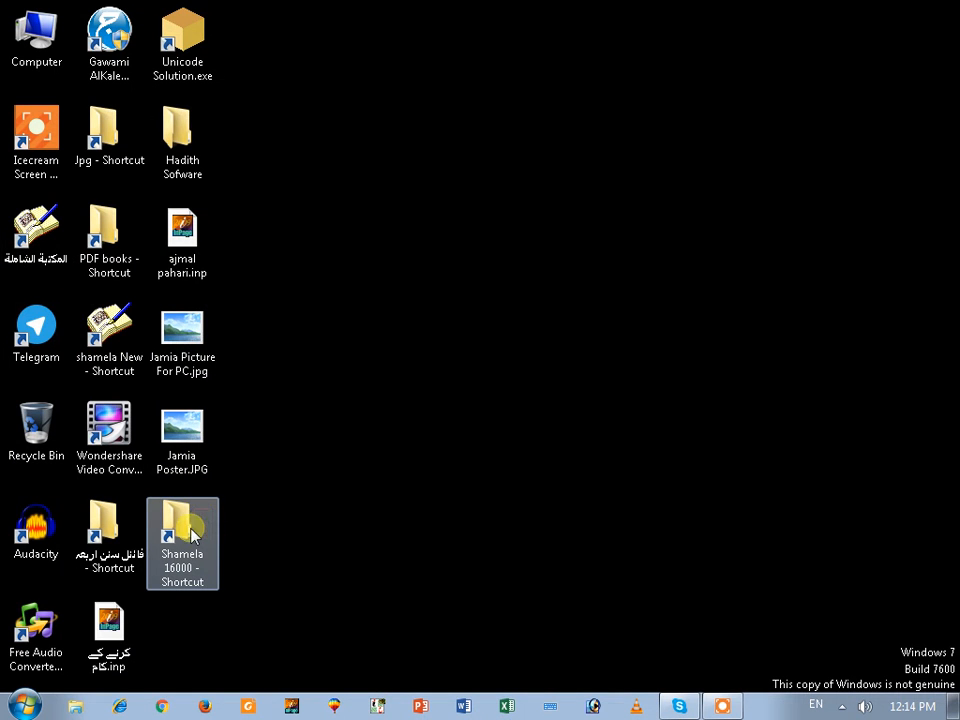
double_click(191, 530)
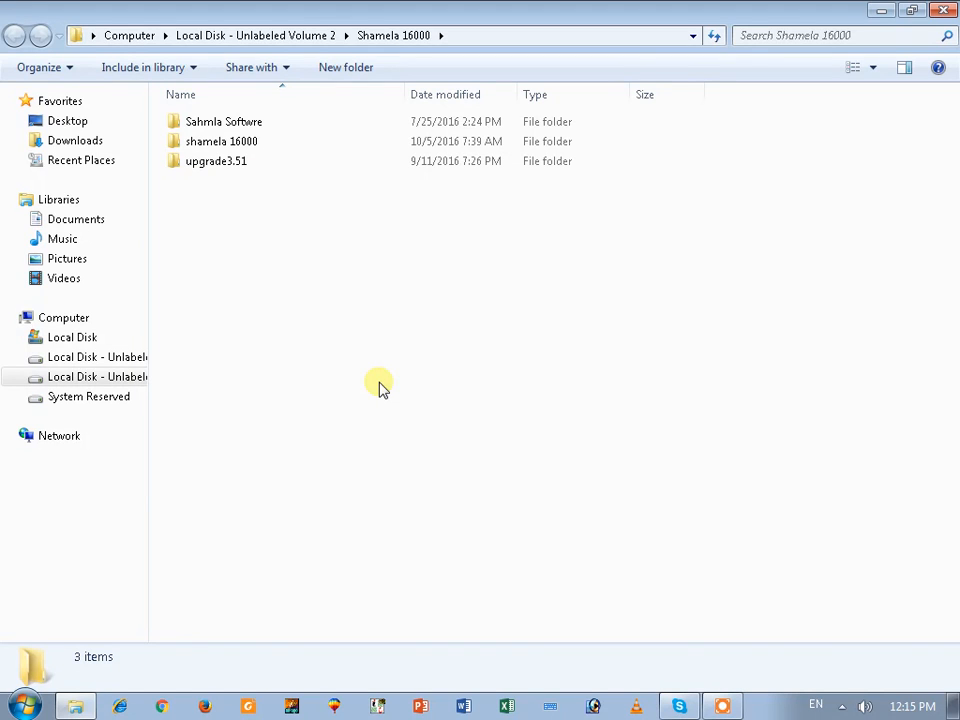
double_click(208, 122)
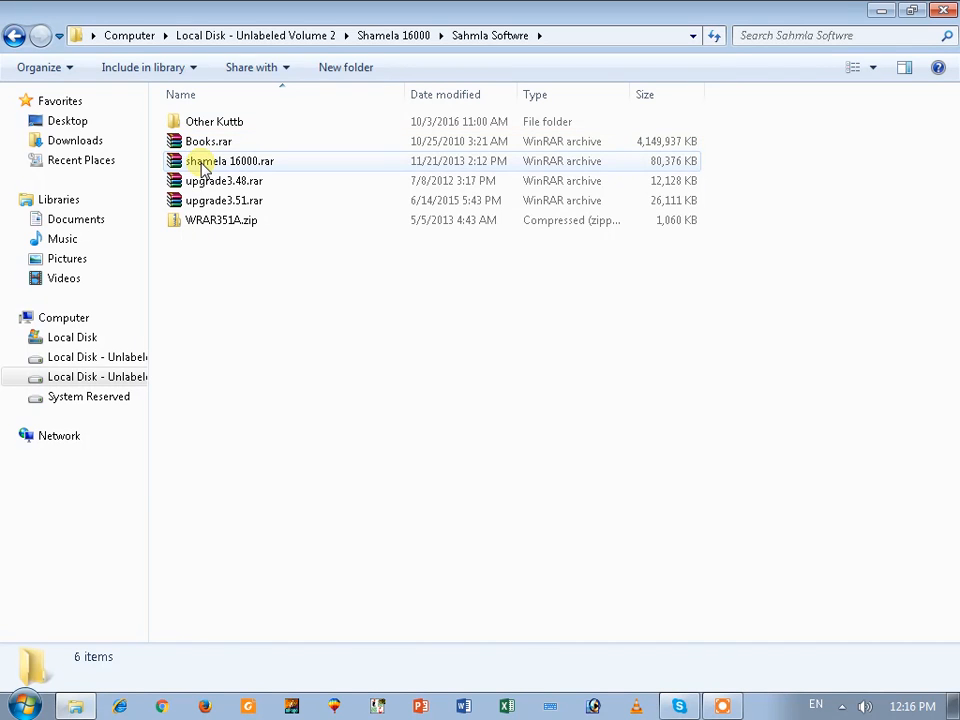
- Extract the shamela 16000.rar archive into its own shamela 16000 folder
click(204, 167)
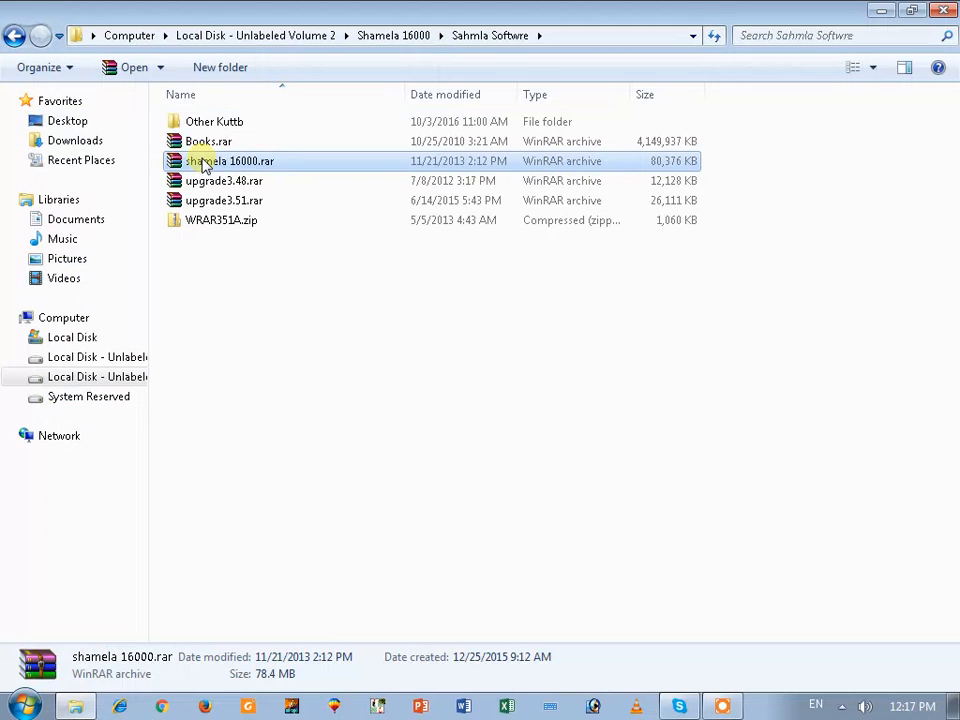
right_click(204, 165)
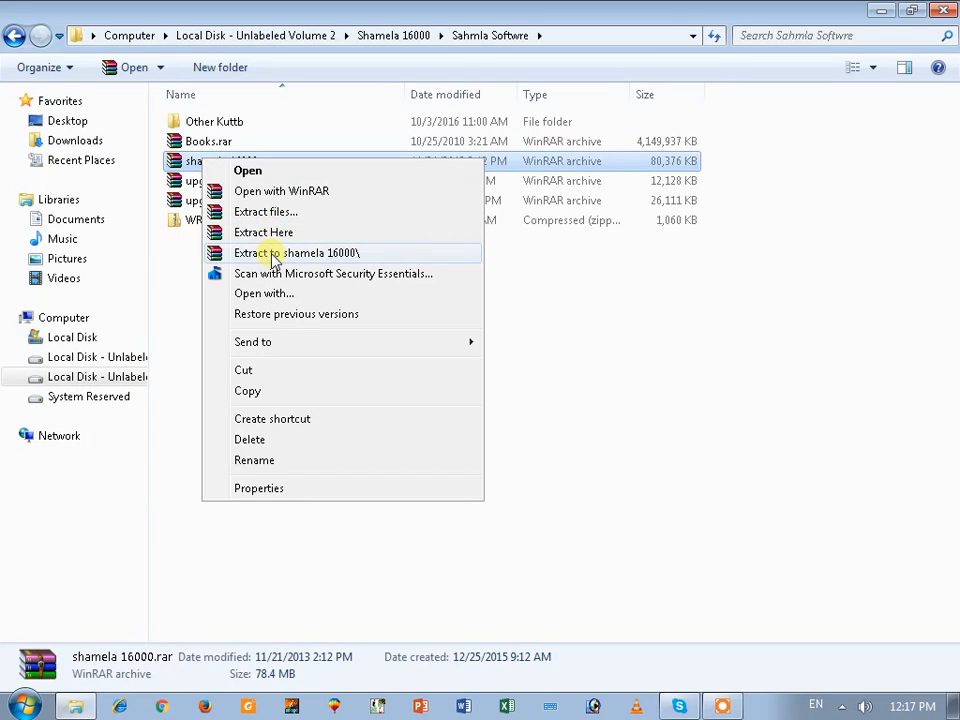
click(325, 262)
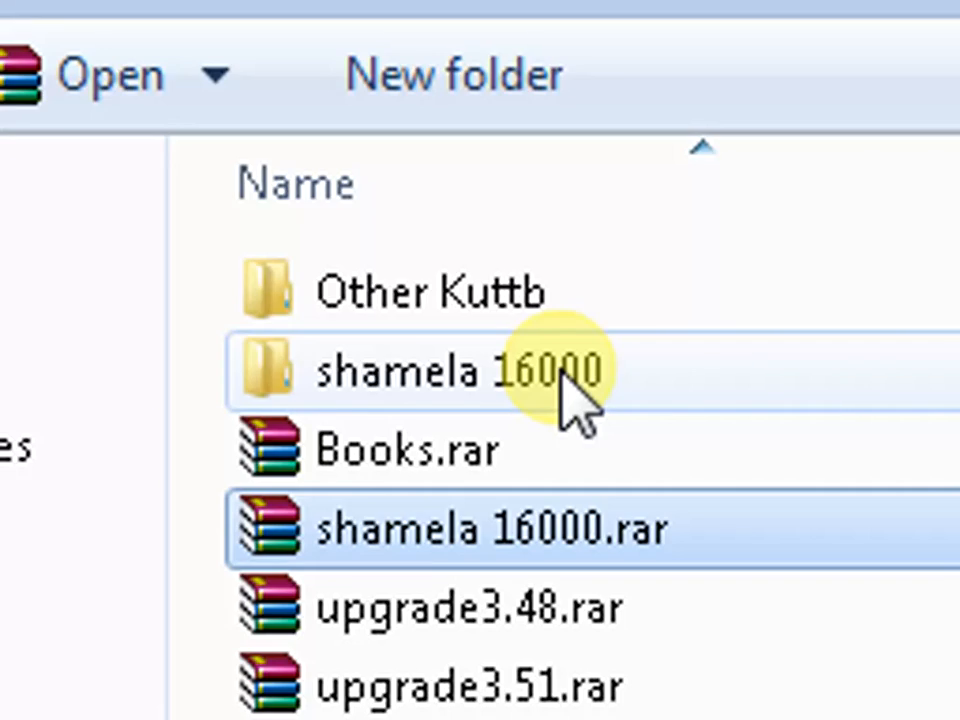
- Open the extracted shamela 16000 folder and examine its subfolders and program files, including setup.exe
click(690, 385)
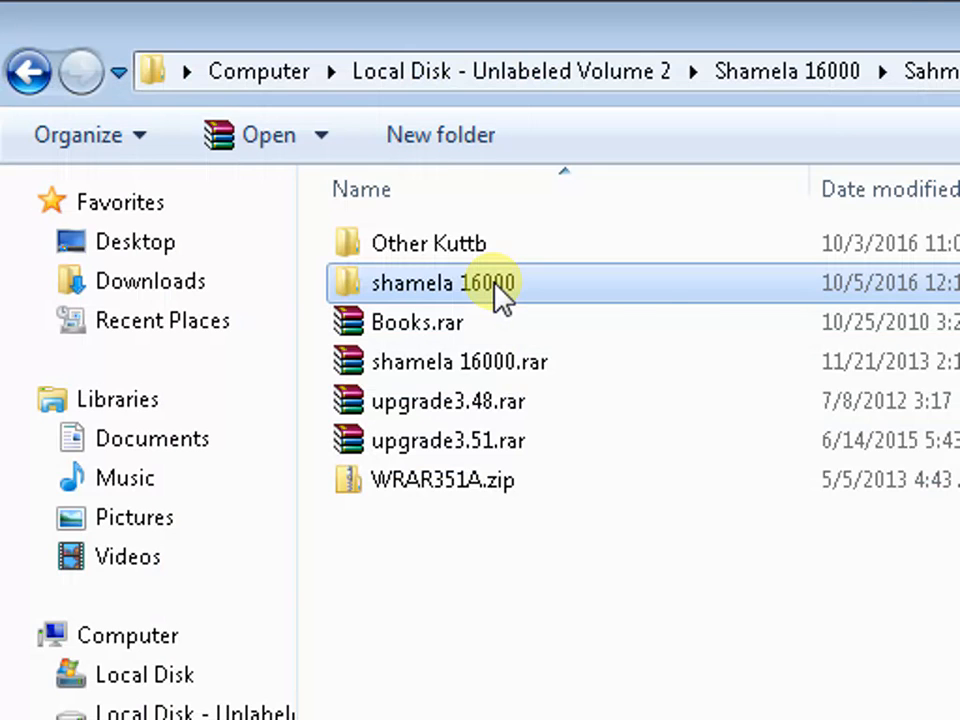
double_click(495, 286)
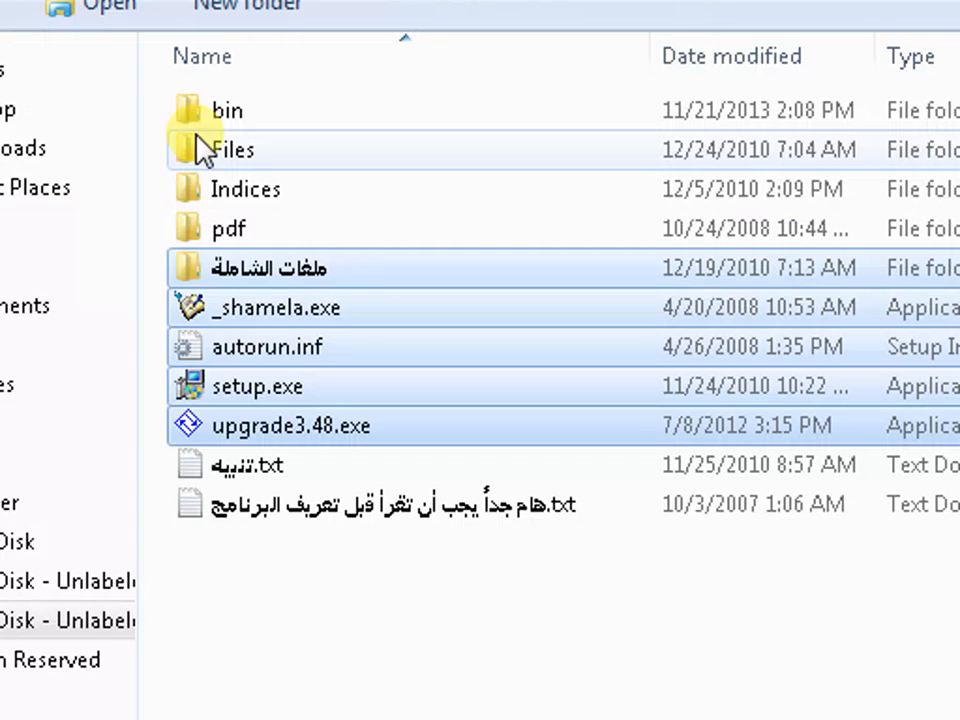
click(330, 189)
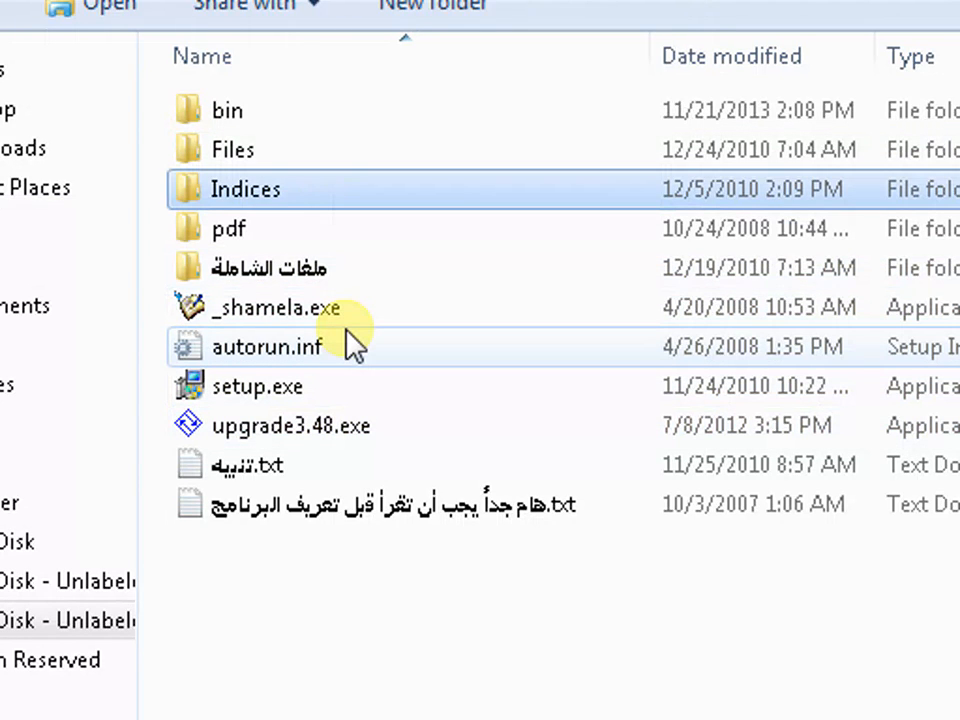
click(358, 566)
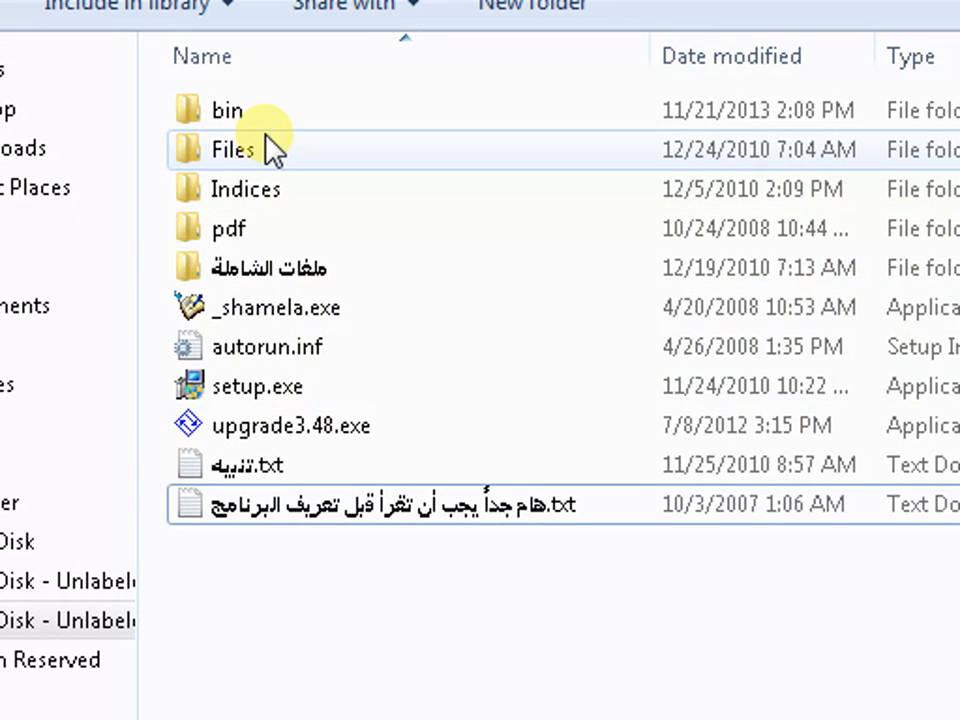
right_click(283, 389)
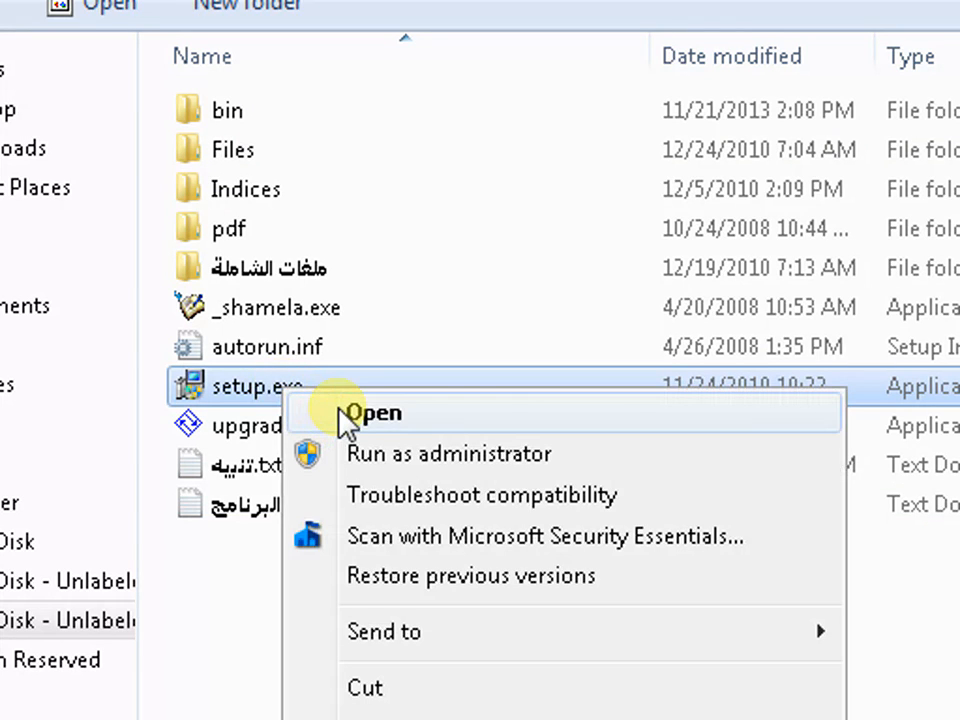
click(326, 310)
click(336, 566)
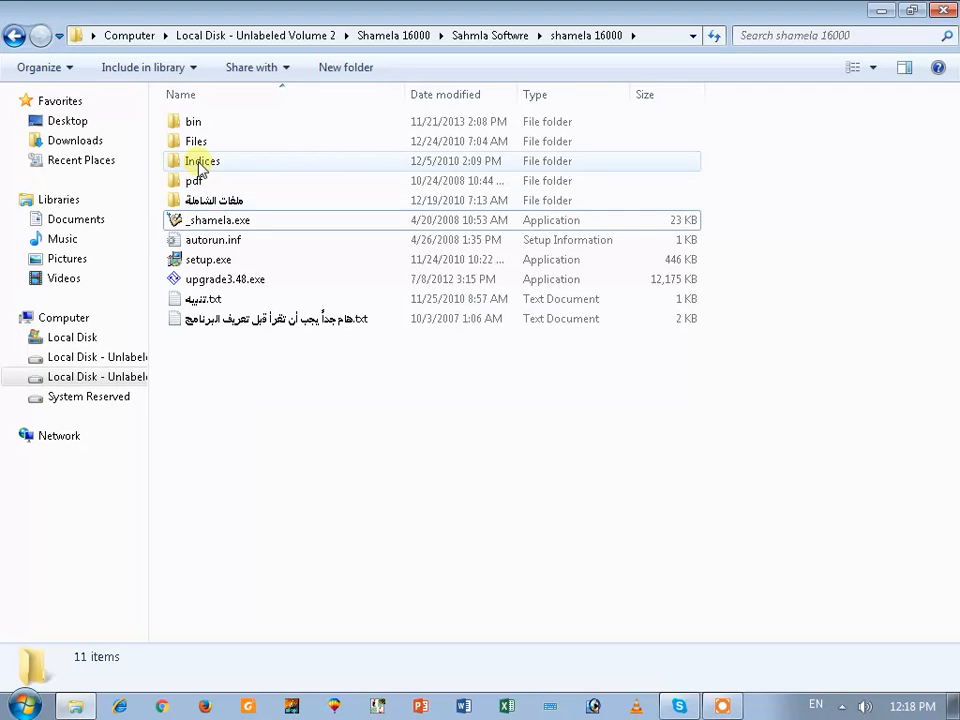
- Return to the Sahmla Softwre folder and start extracting Books.rar into a Books folder, cancelling the extraction partway
key(BackSpace)
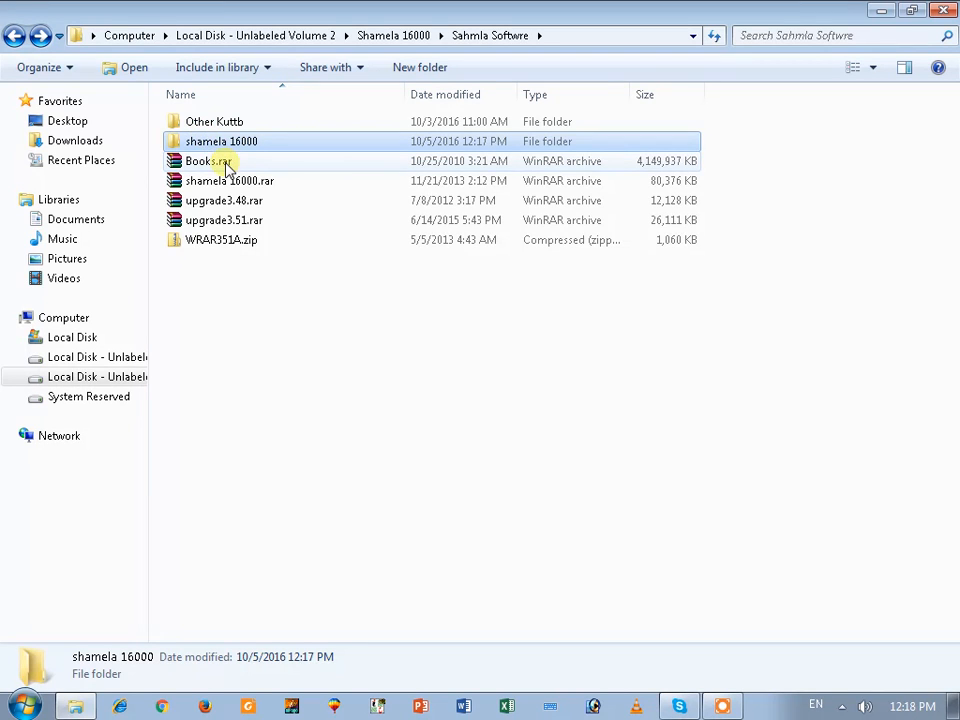
click(217, 168)
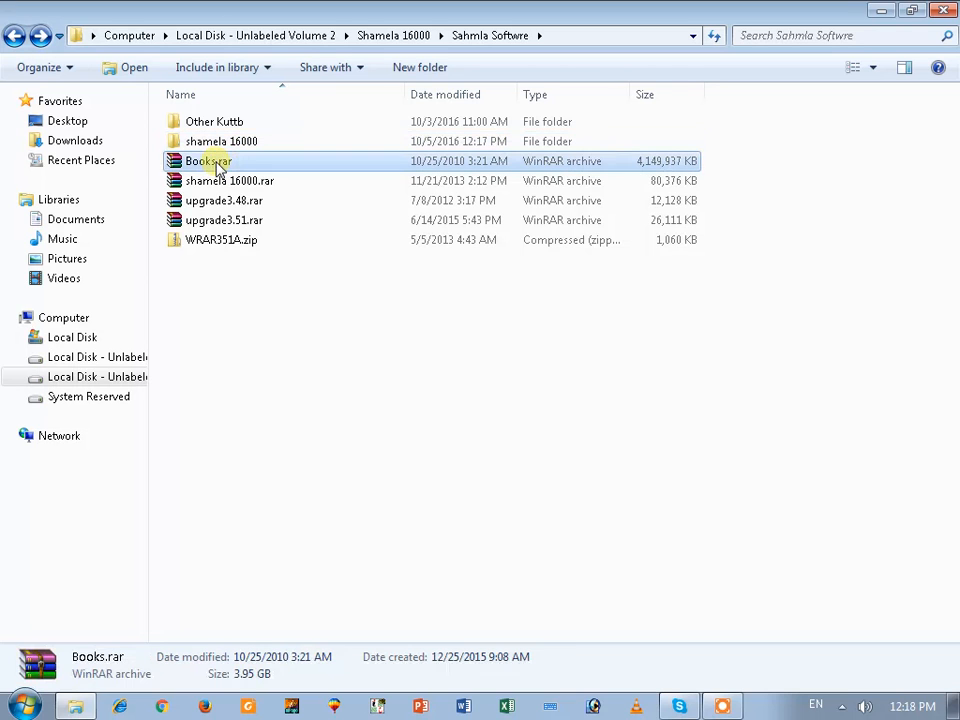
right_click(219, 166)
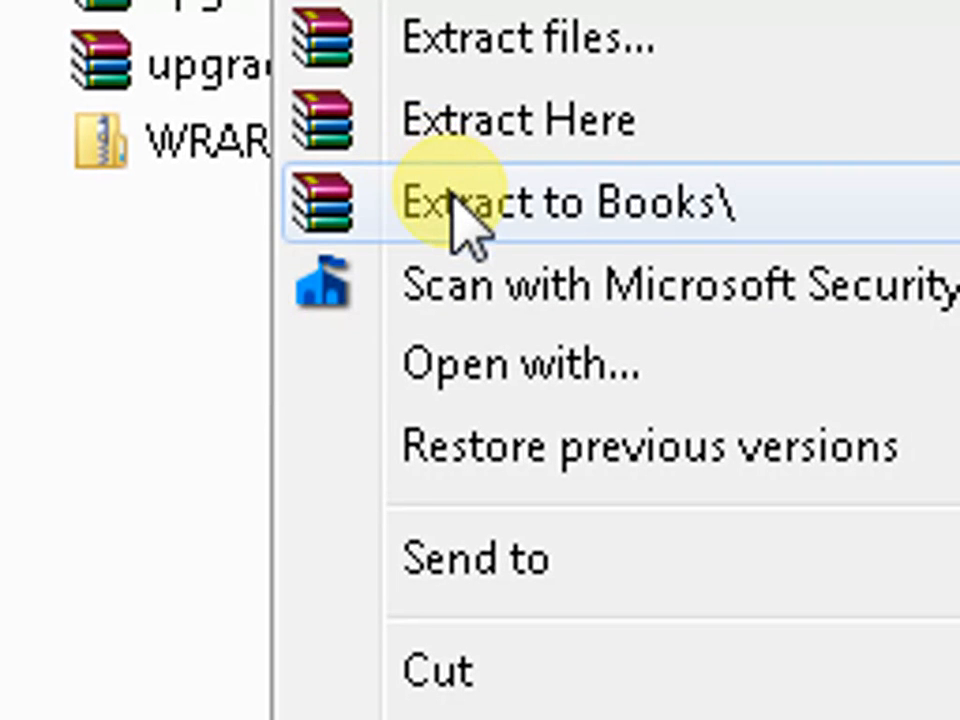
click(462, 210)
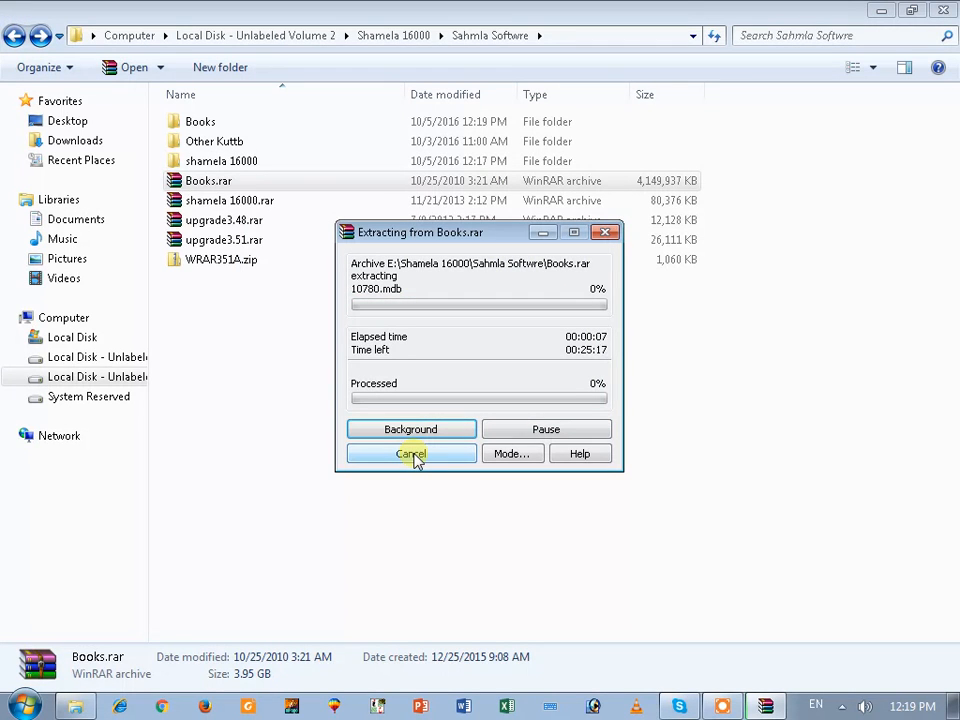
click(417, 457)
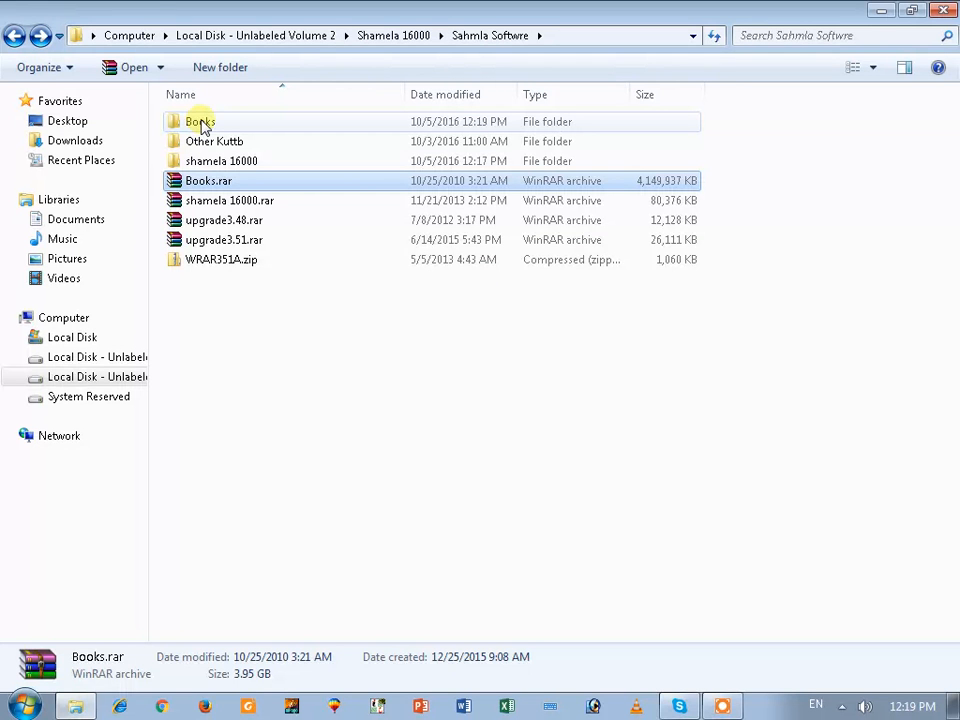
- Copy the inner Books folder found inside the extracted Books folder
double_click(203, 125)
click(203, 125)
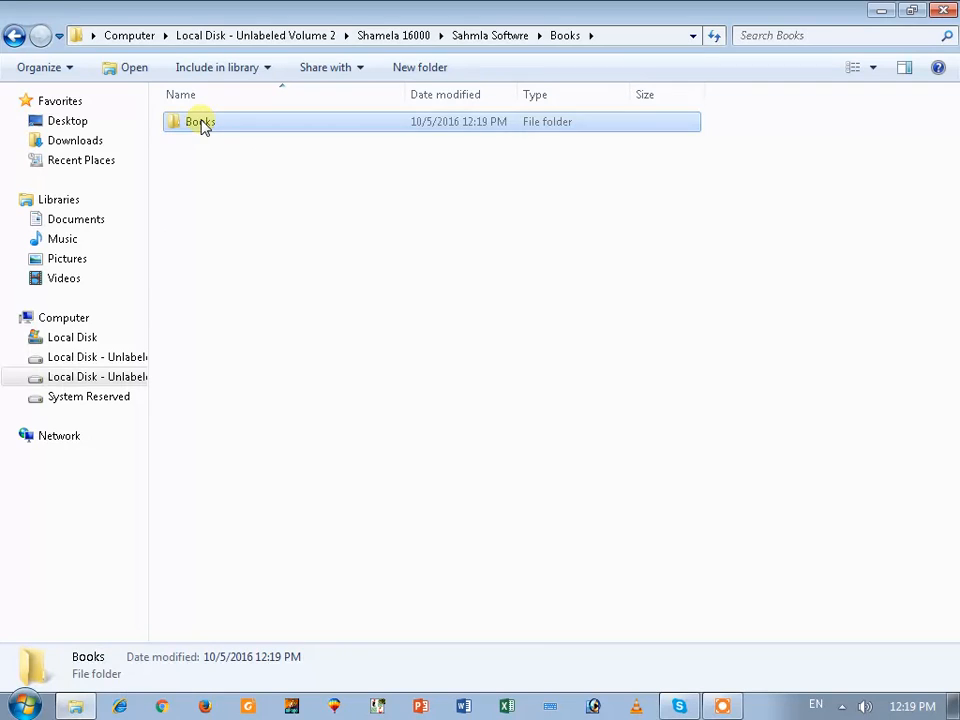
click(203, 125)
double_click(247, 132)
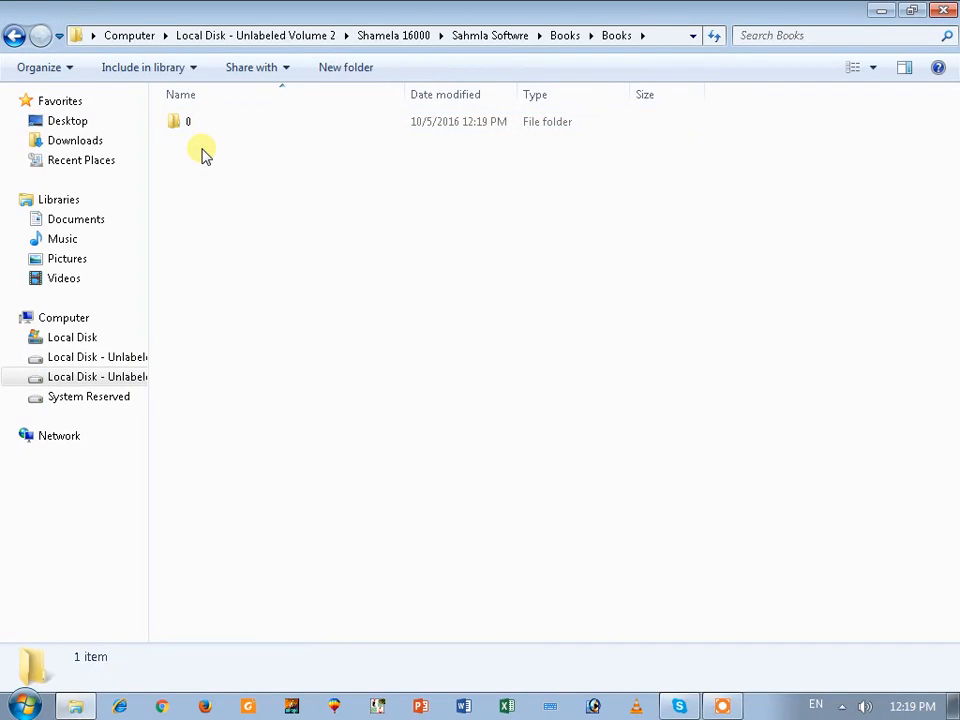
key(BackSpace)
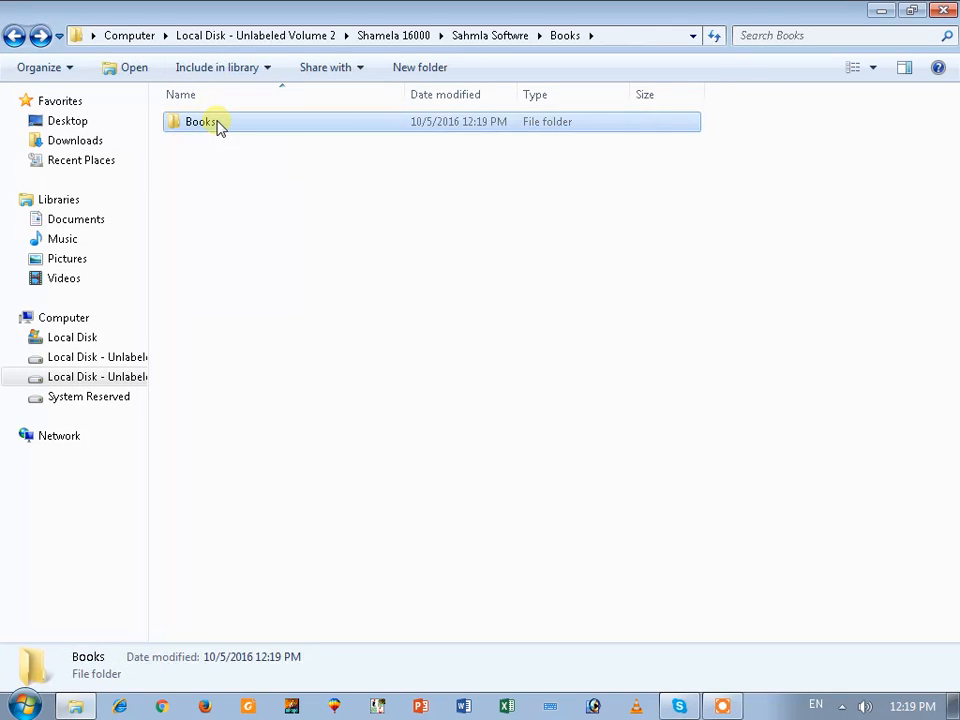
key(ctrl+Escape)
key(ctrl+Help)
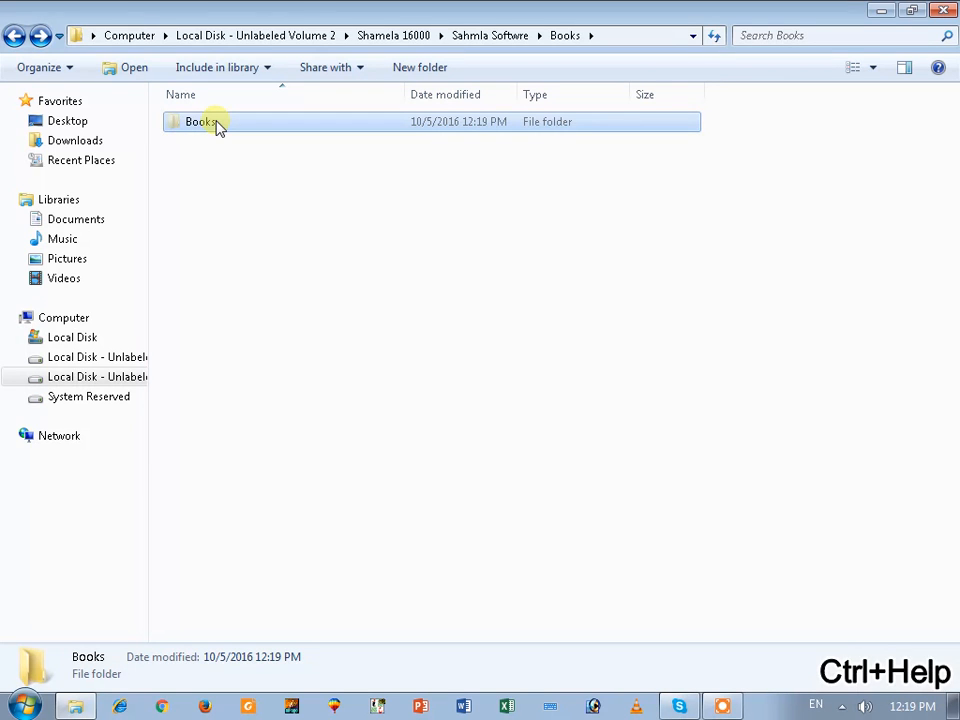
- Paste the copied Books folder into the extracted shamela 16000 folder
click(15, 38)
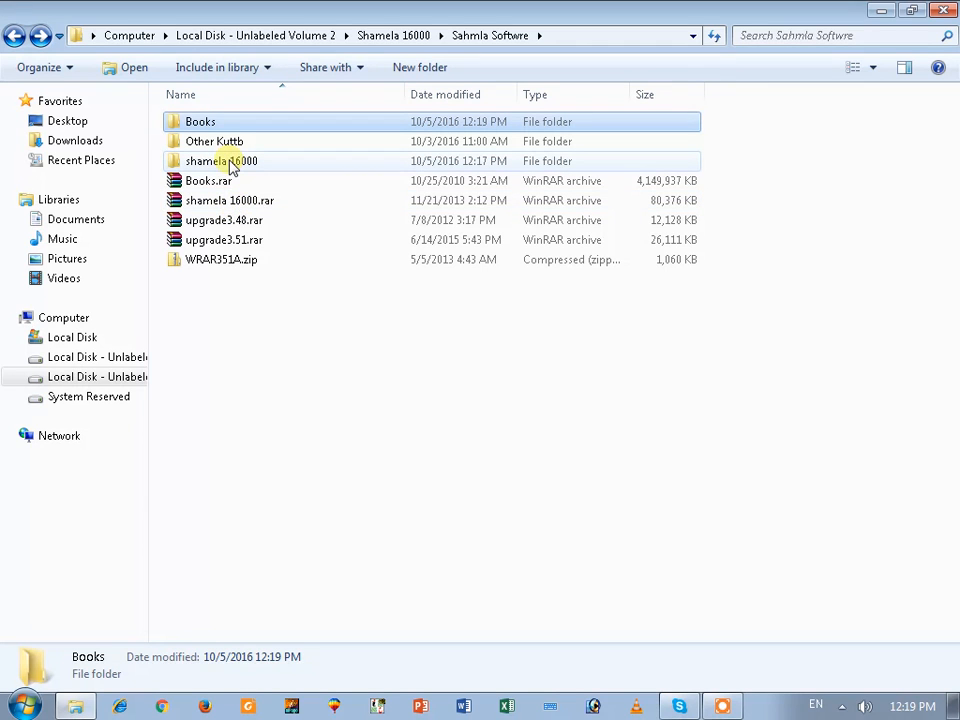
double_click(230, 165)
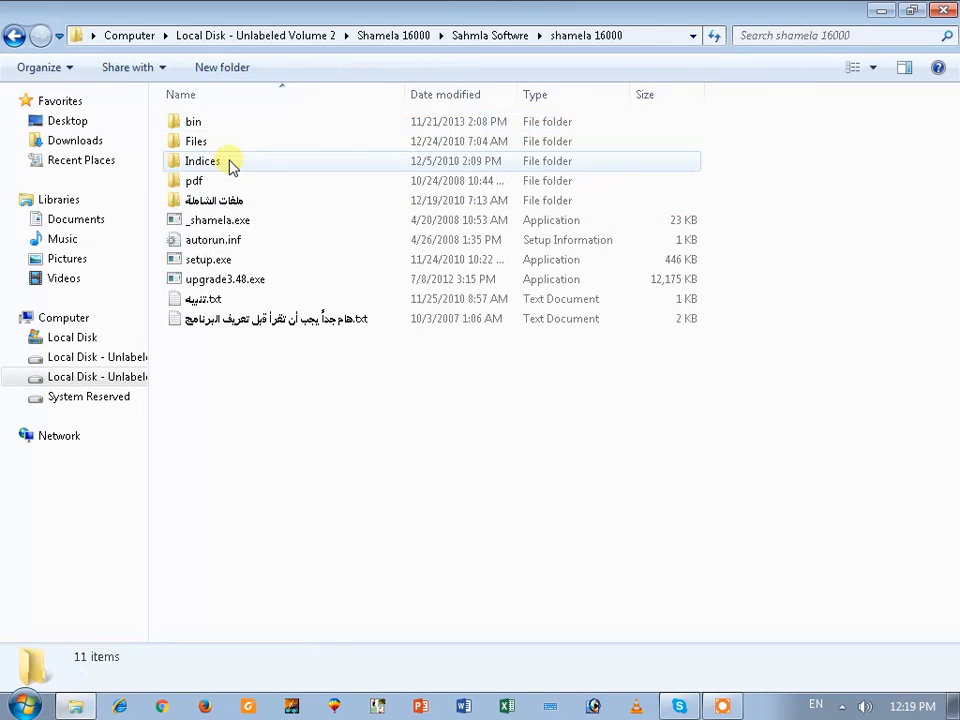
key(ctrl+Escape)
key(ctrl+r)
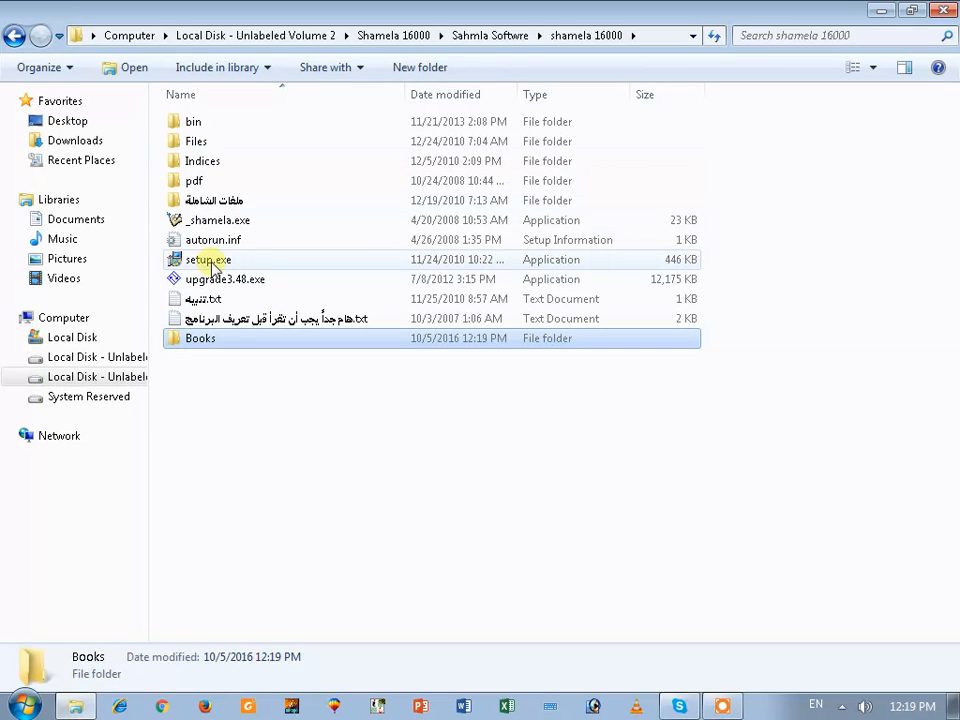
key(BackSpace)
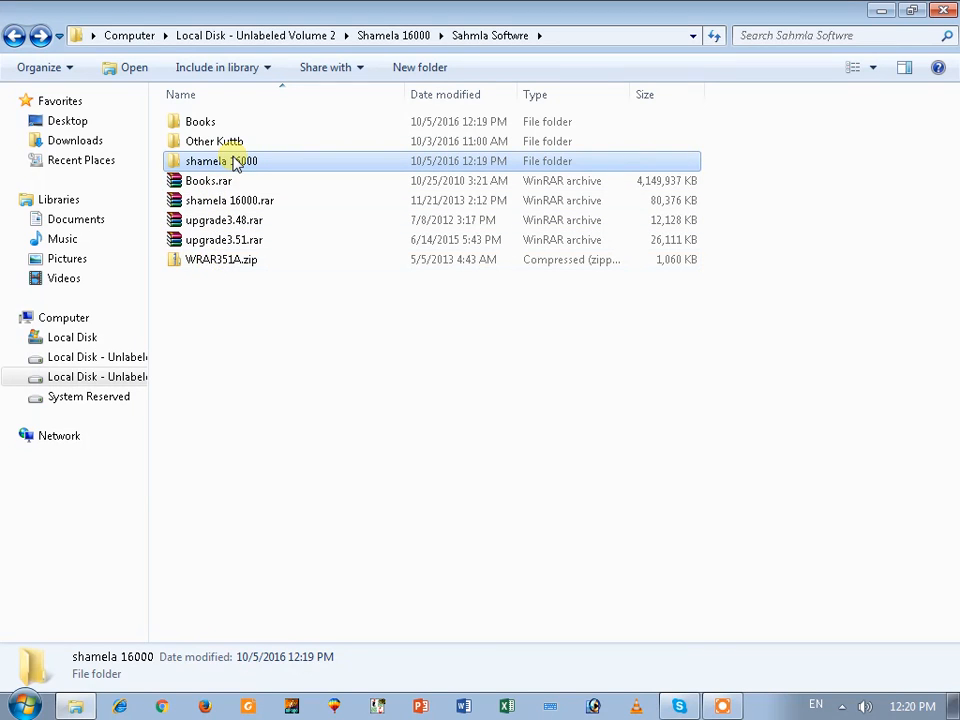
key(shift+Up)
key(shift+Up)
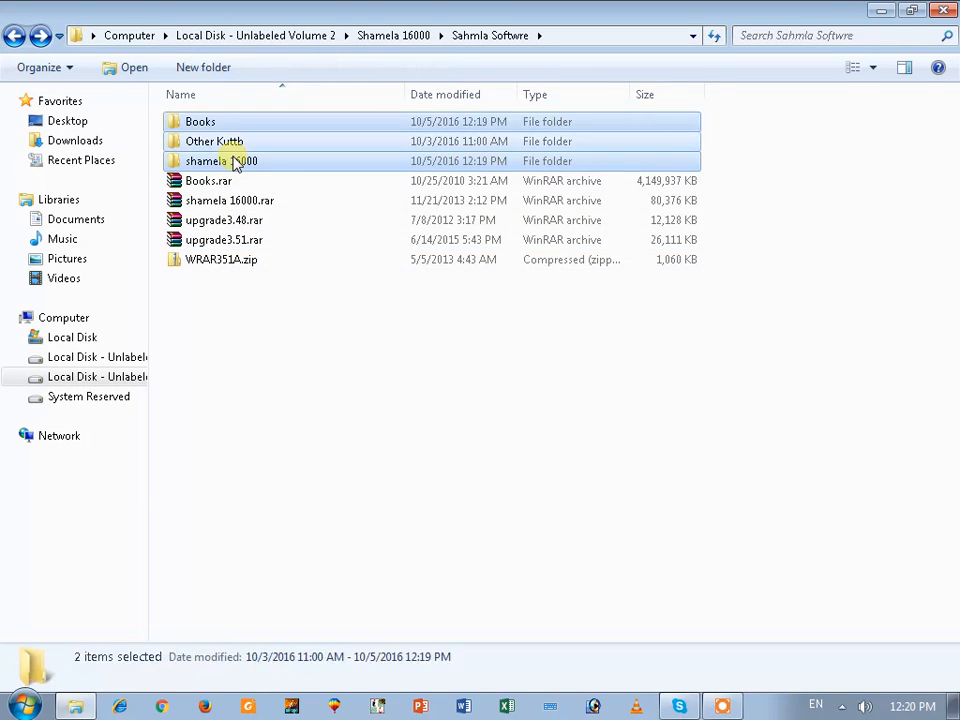
key(shift+Down)
key(shift+Down)
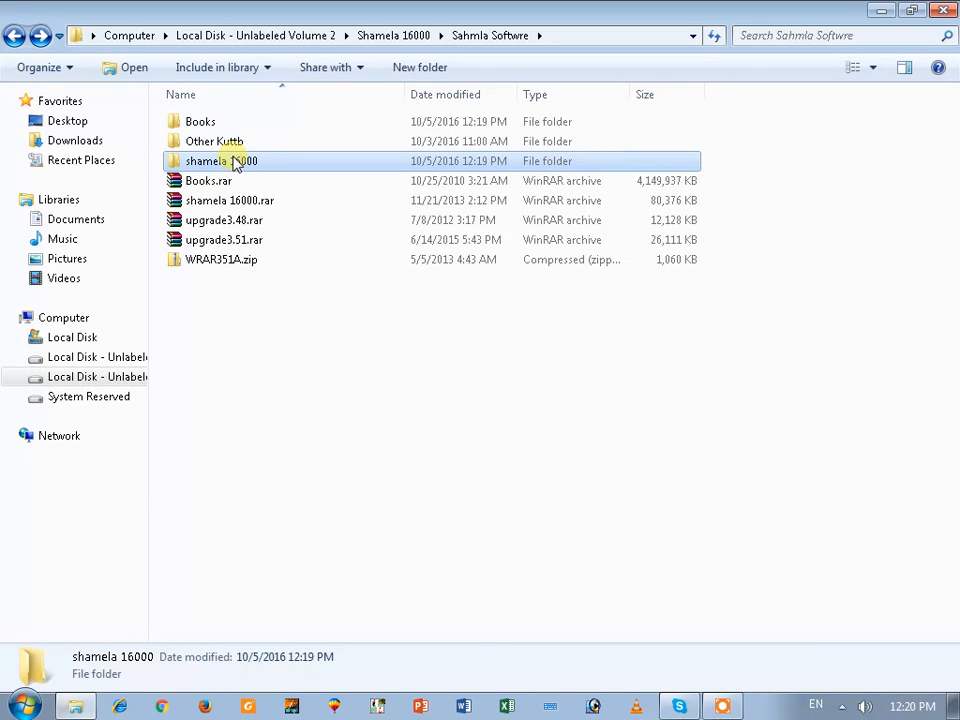
key(Down)
key(Up)
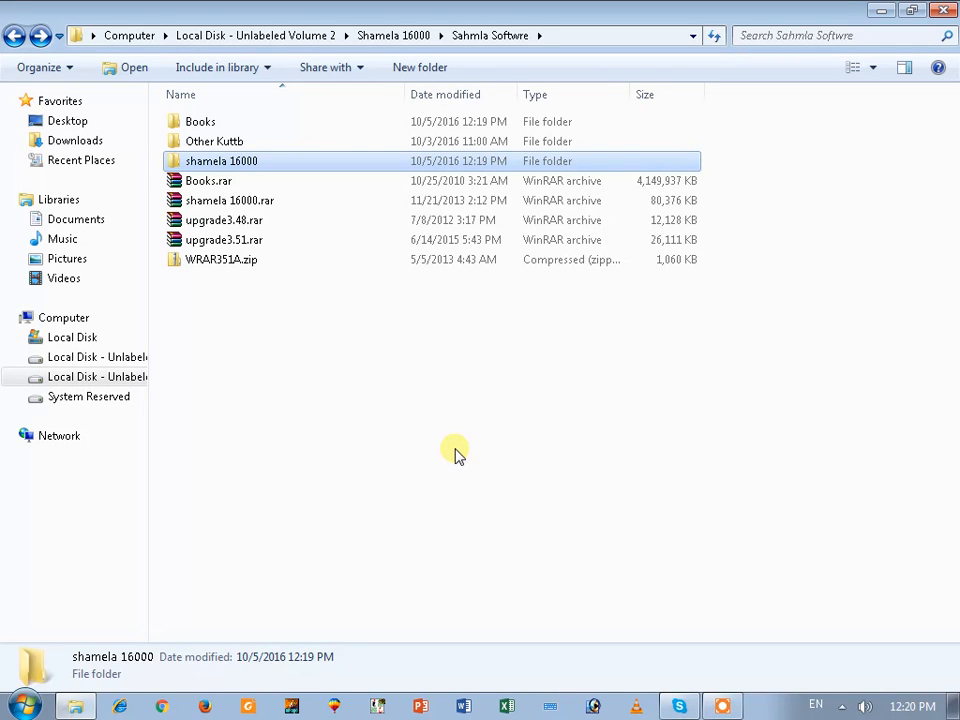
- Show the desktop and refresh it
key(super+d)
right_click(461, 318)
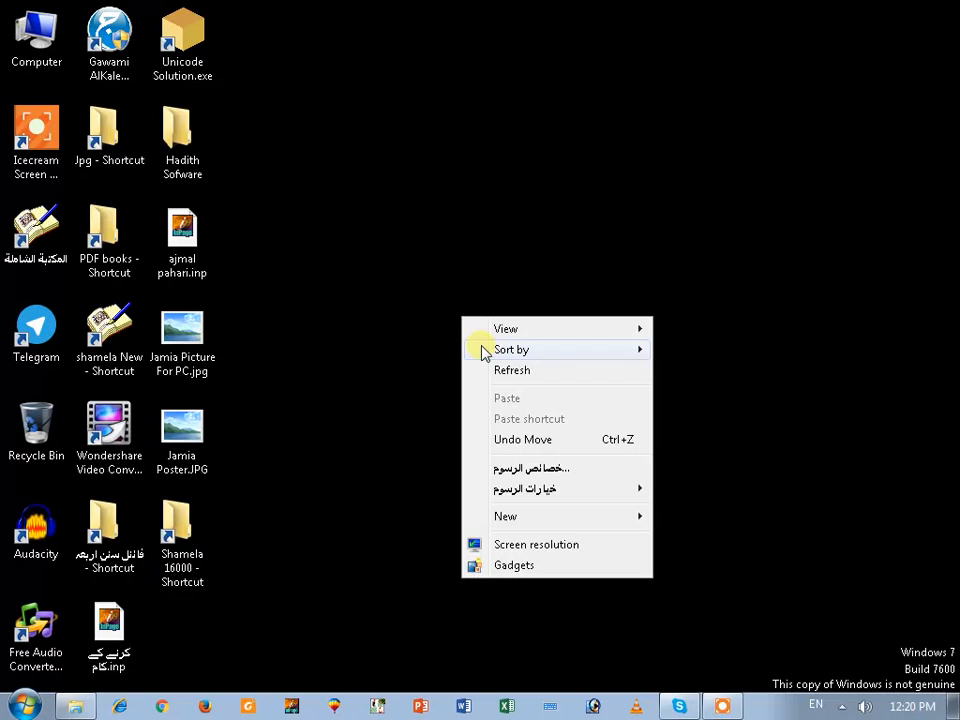
click(510, 372)
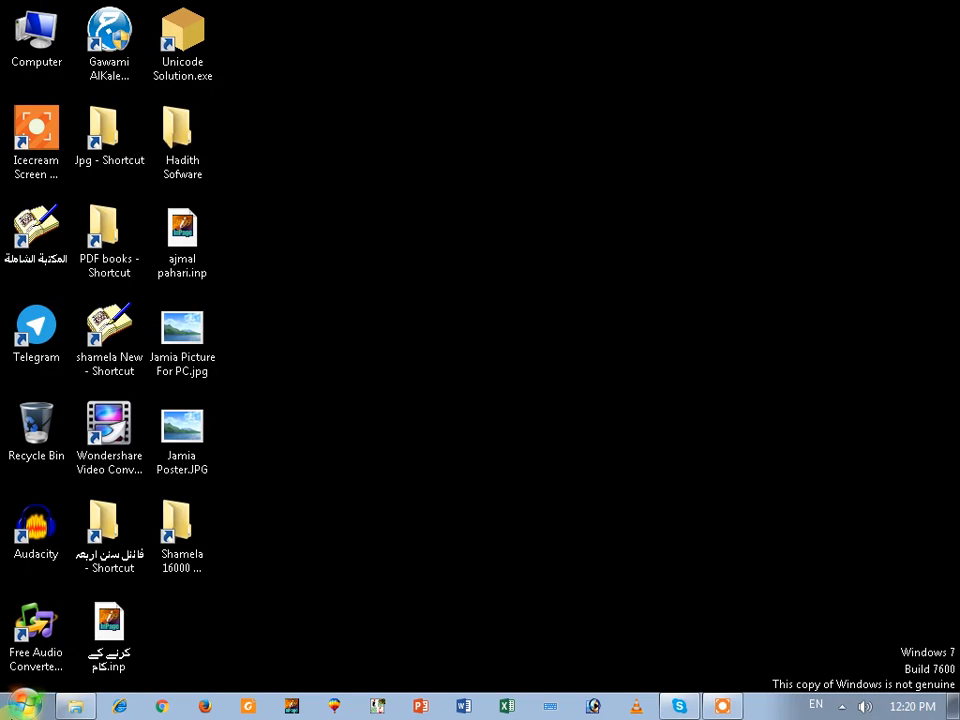
- Open the Control Panel's Region and Language settings and show the administrative options
click(24, 707)
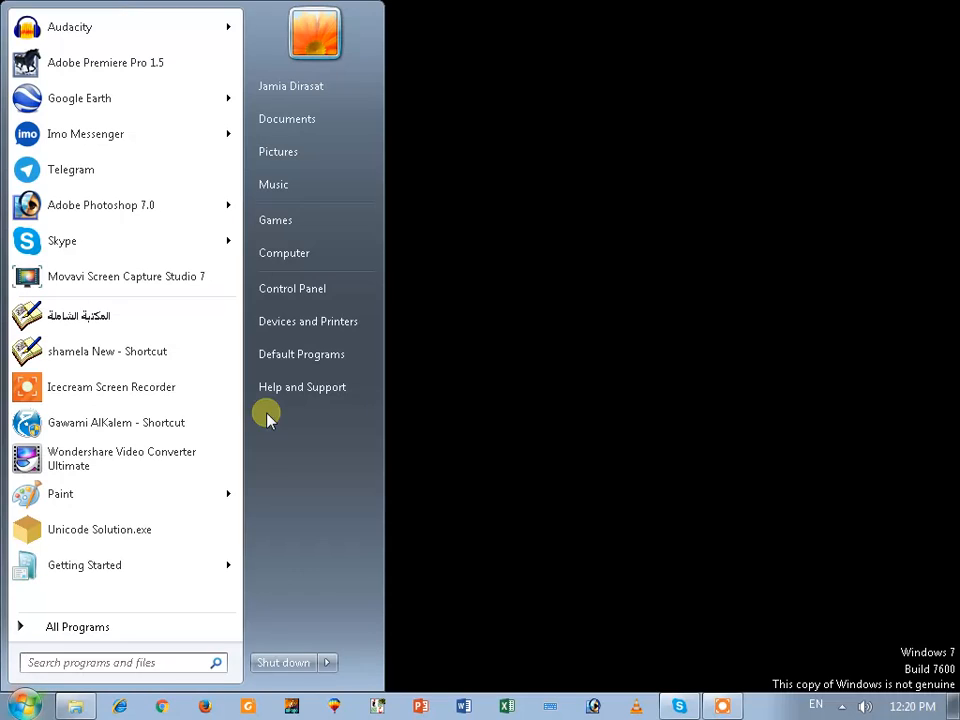
click(292, 289)
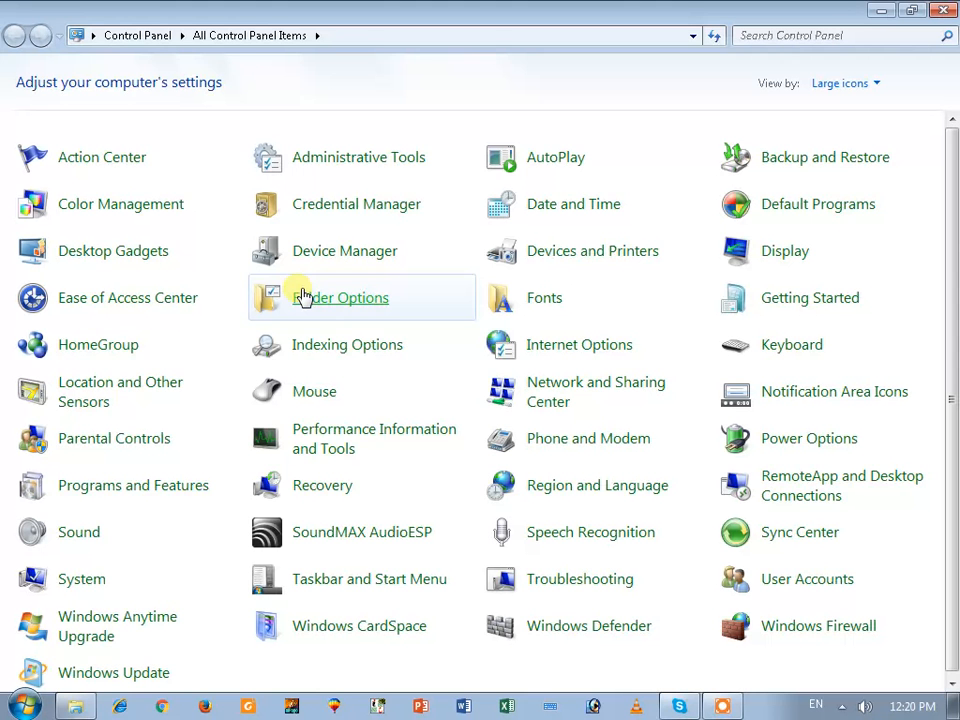
scroll(336, 392, down, 1)
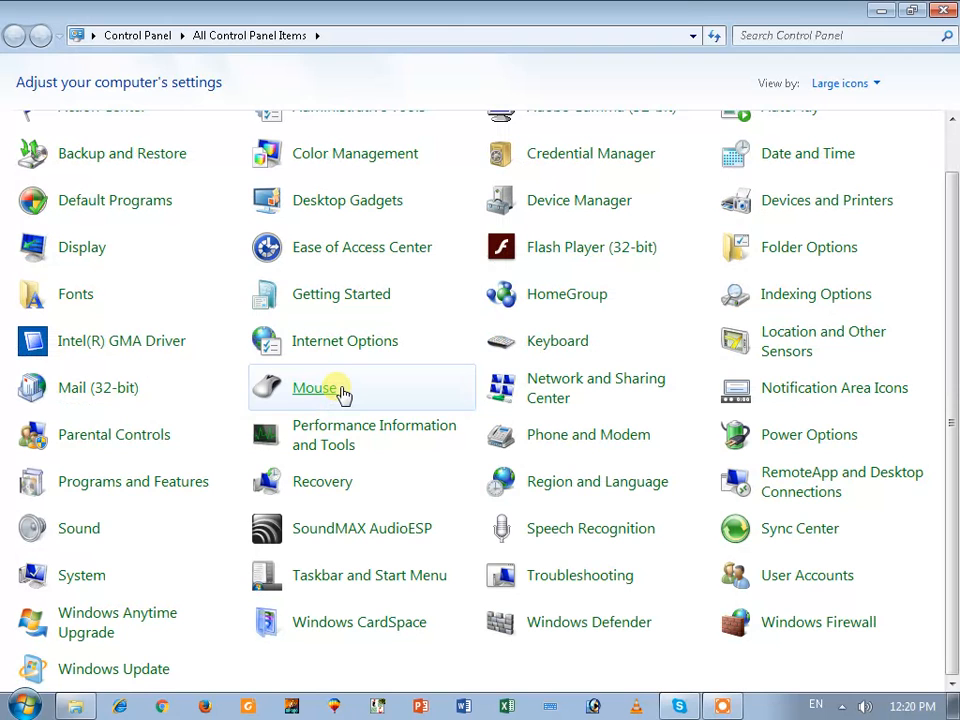
scroll(482, 381, up, 1)
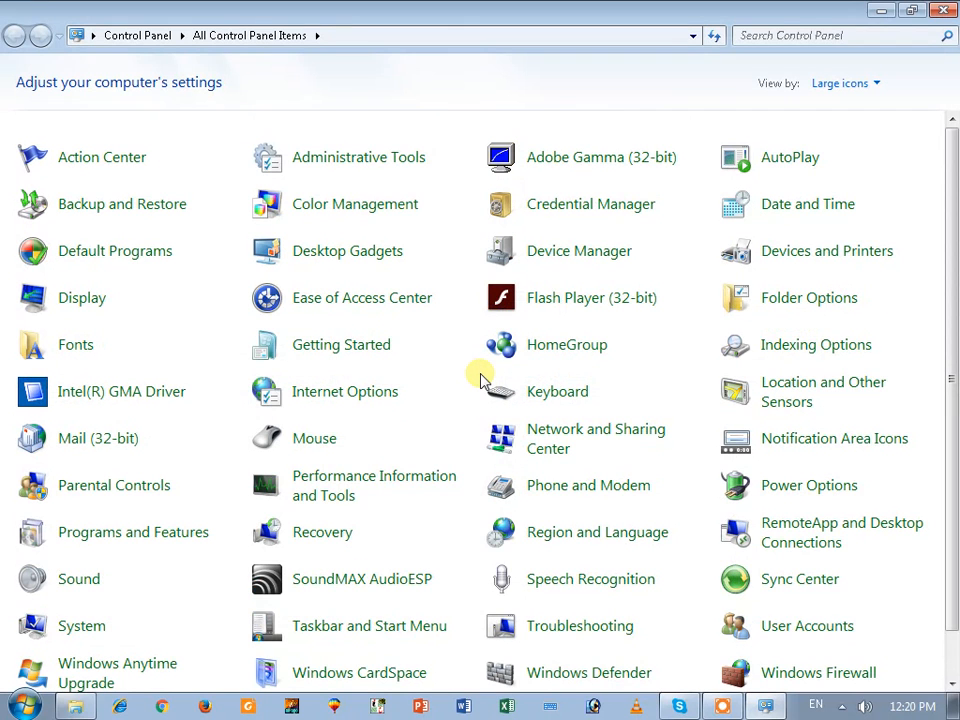
scroll(480, 380, down, 1)
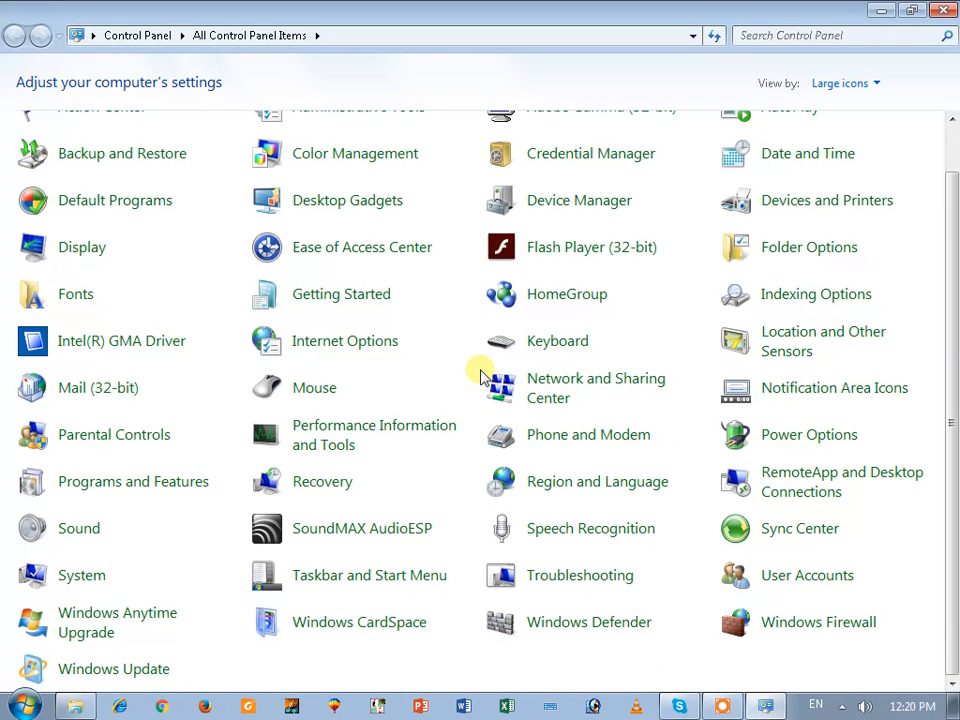
scroll(484, 370, up, 1)
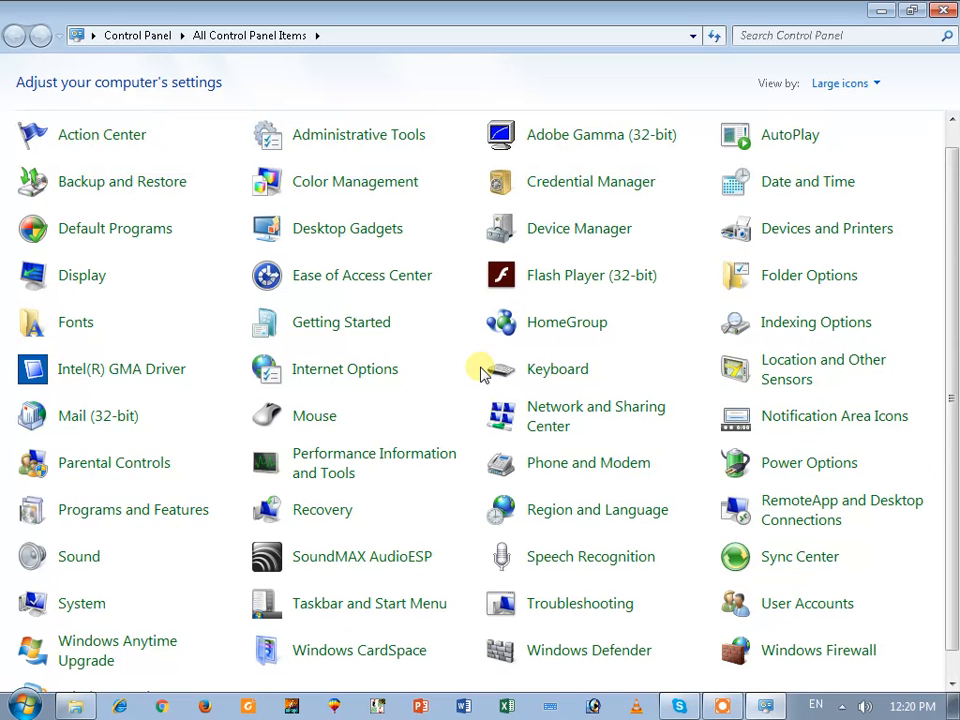
scroll(257, 395, down, 1)
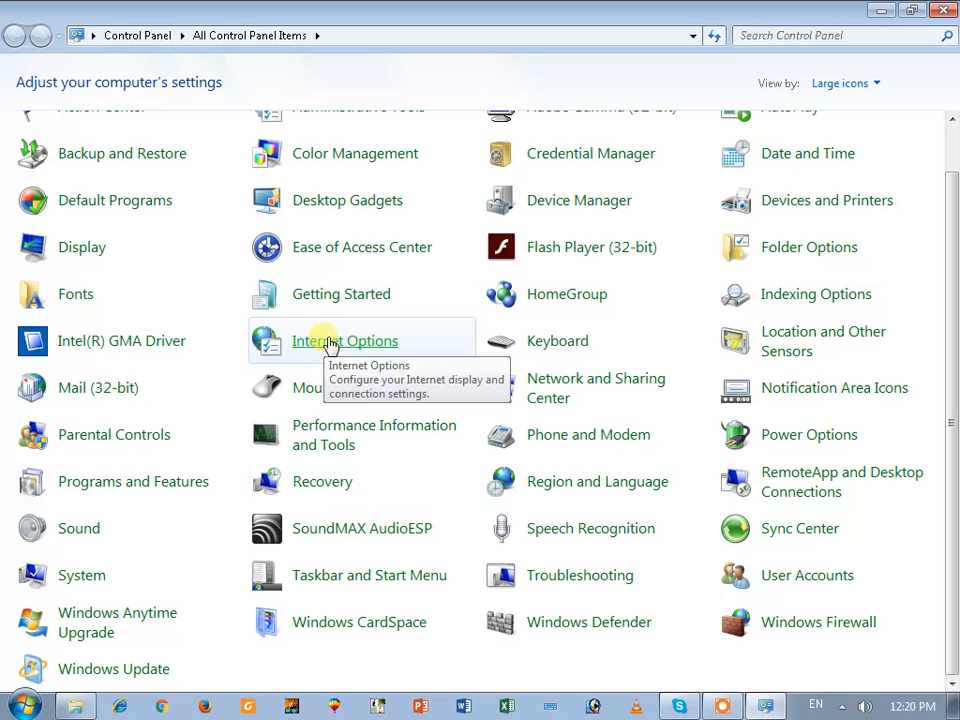
scroll(550, 425, up, 1)
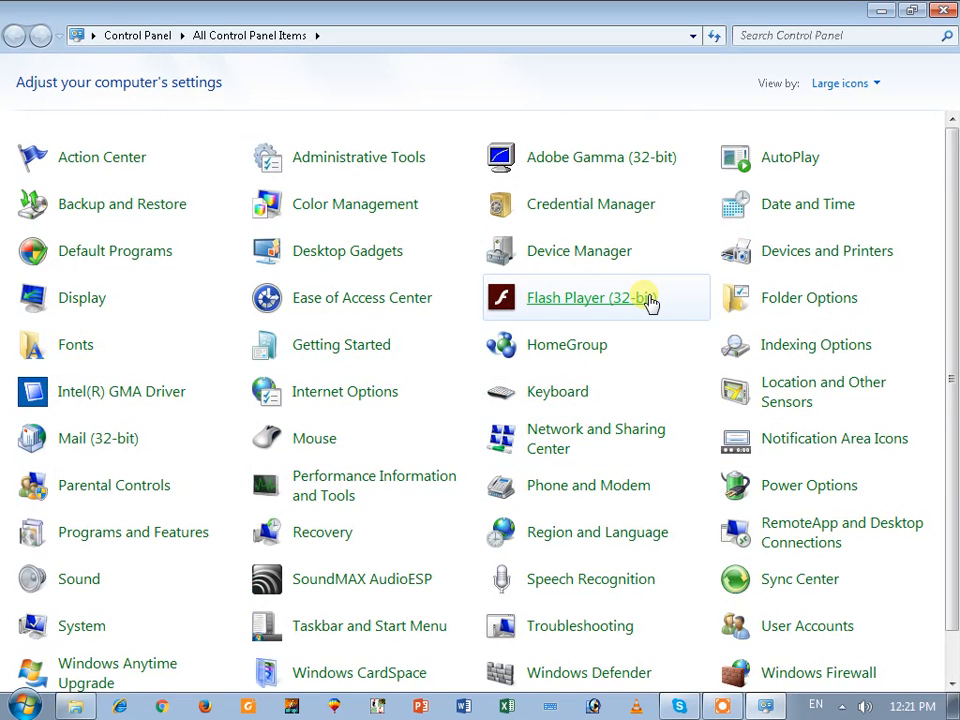
scroll(350, 270, down, 1)
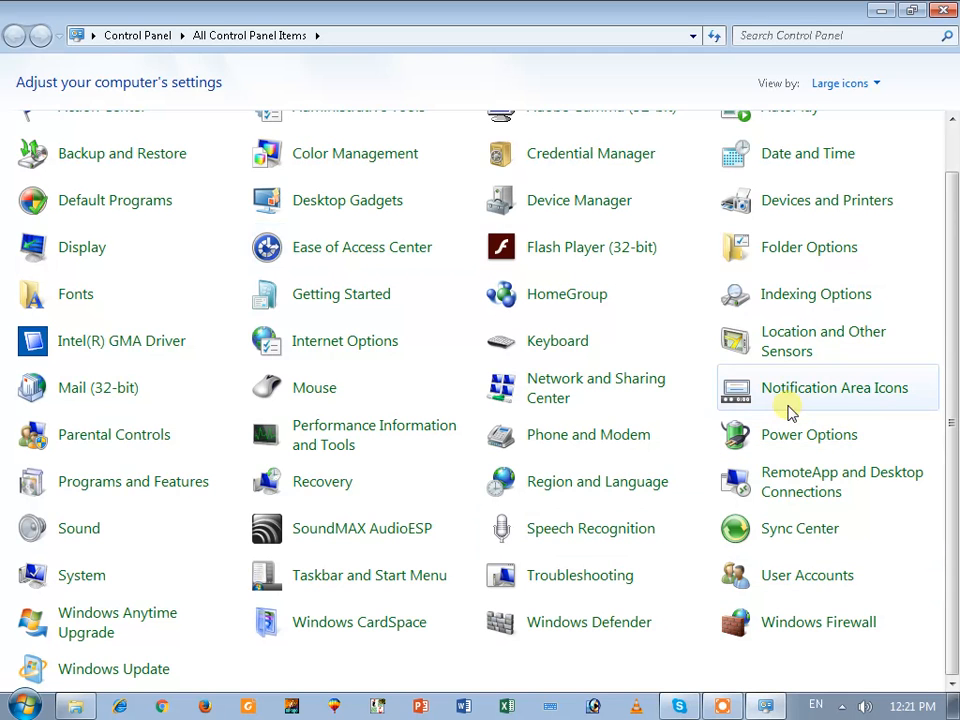
scroll(770, 240, up, 1)
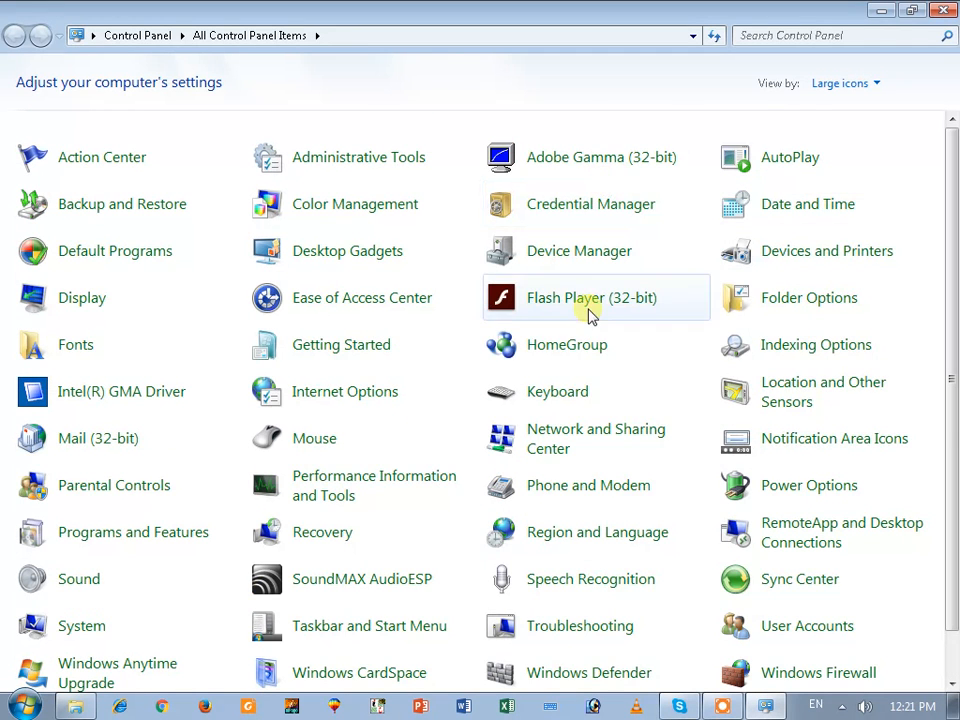
scroll(590, 315, down, 1)
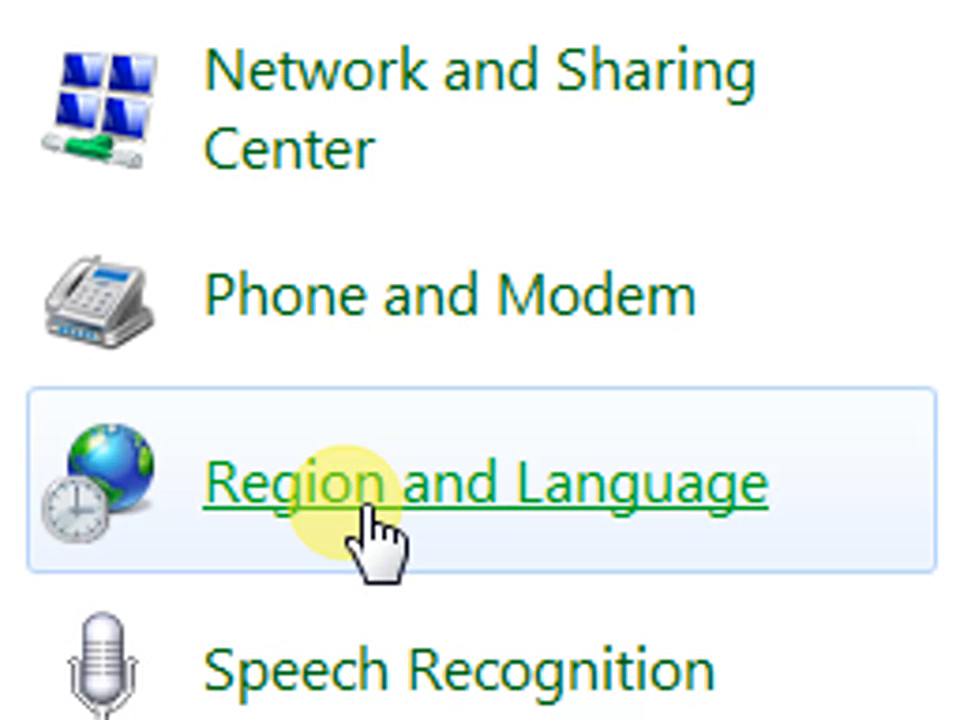
click(370, 505)
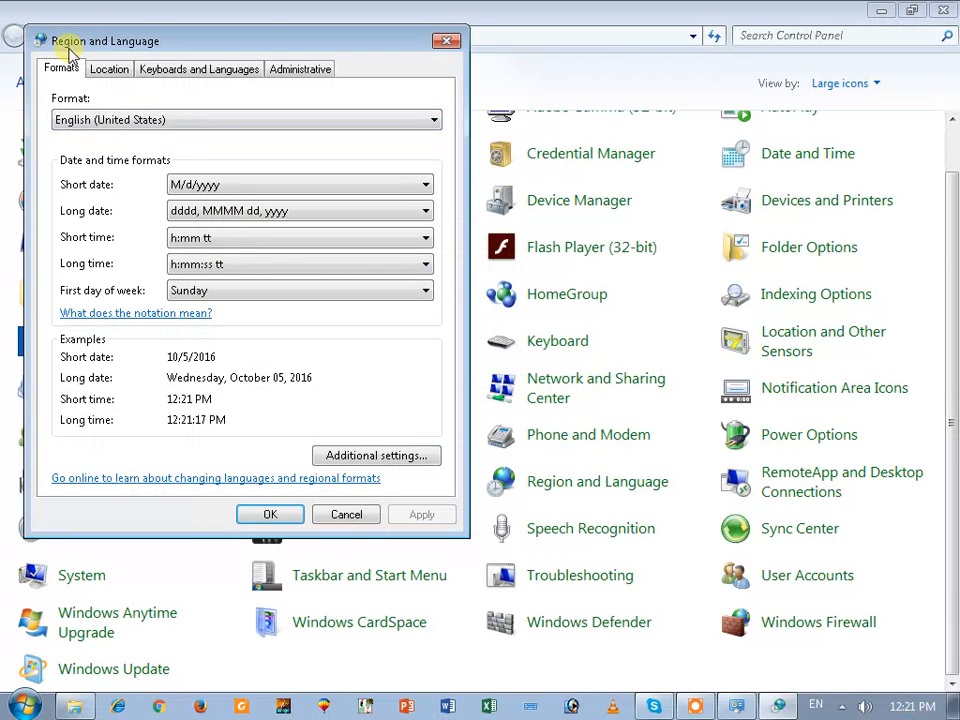
click(301, 72)
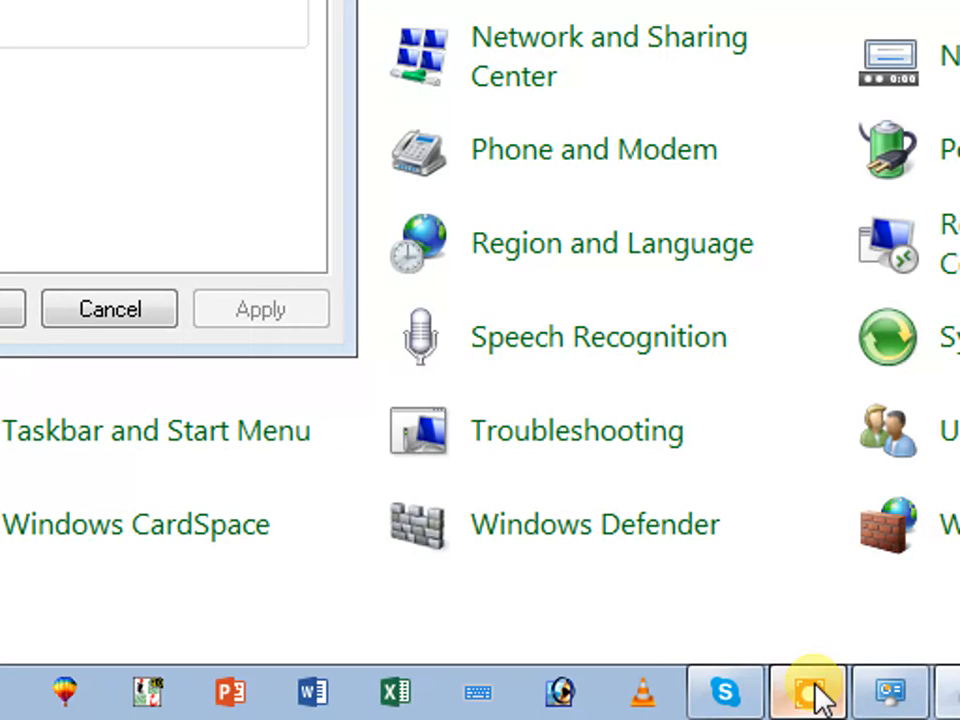
click(838, 688)
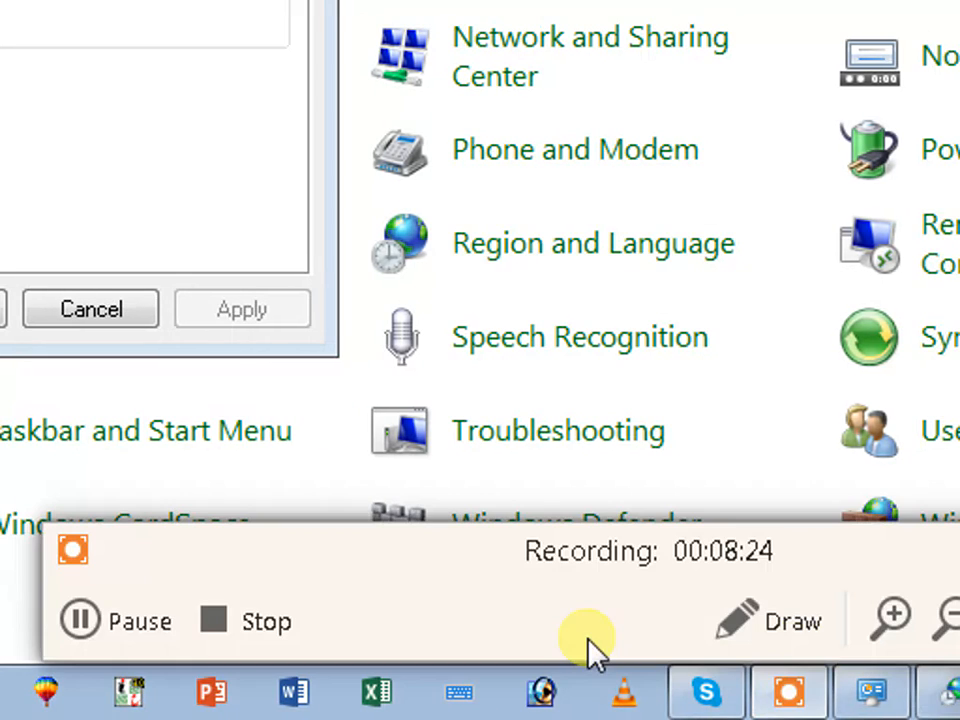
click(137, 621)
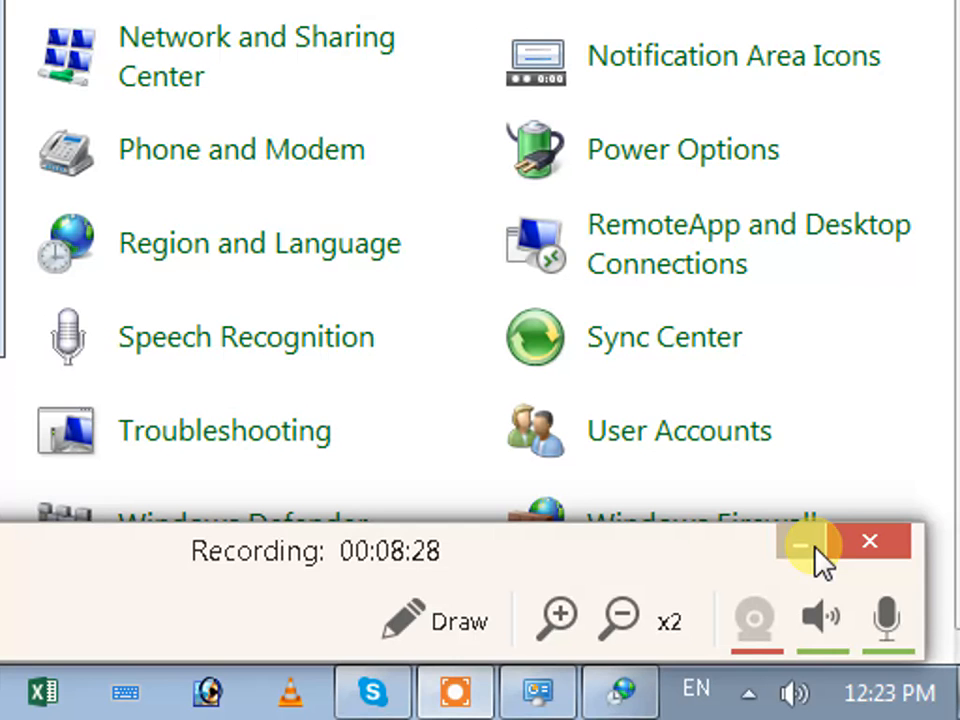
click(812, 548)
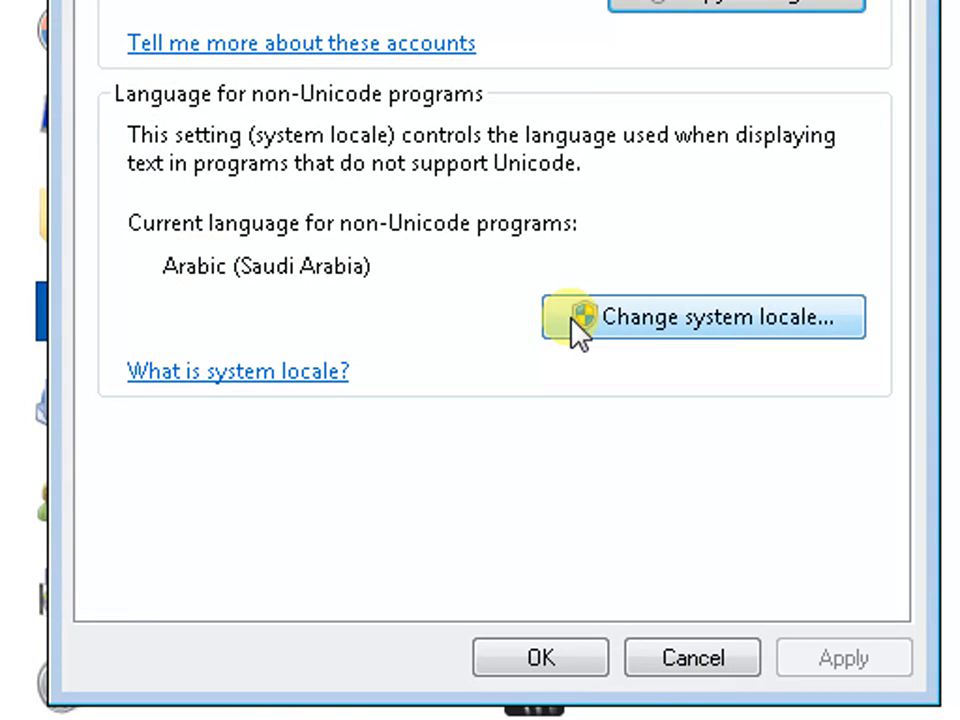
- Set the system locale for non-Unicode programs to Arabic (Saudi Arabia) and confirm the Region and Language settings
click(624, 319)
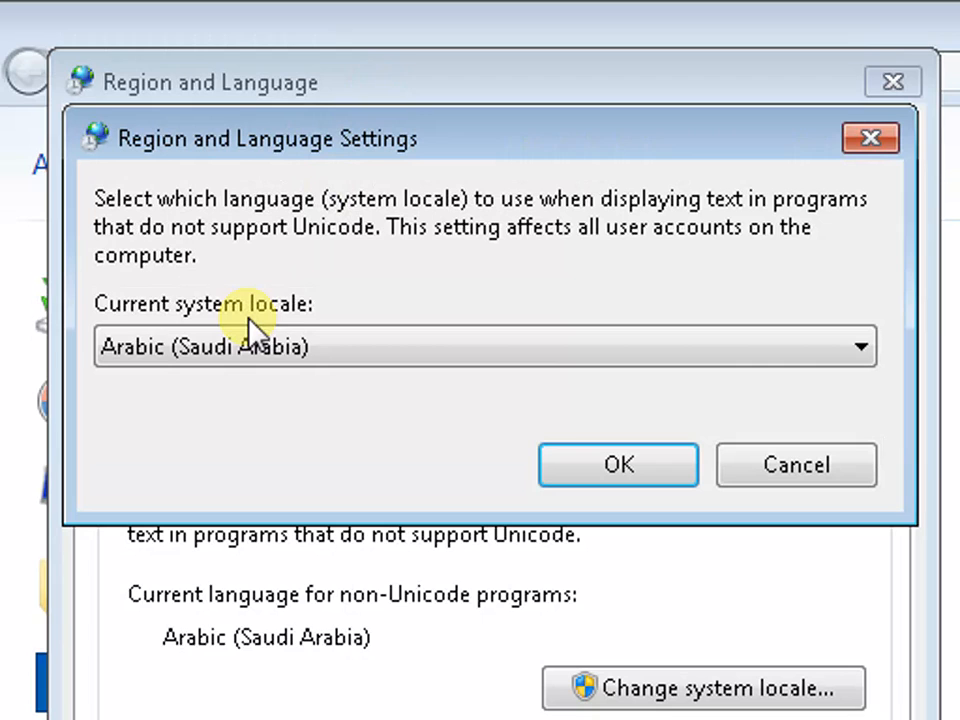
click(290, 350)
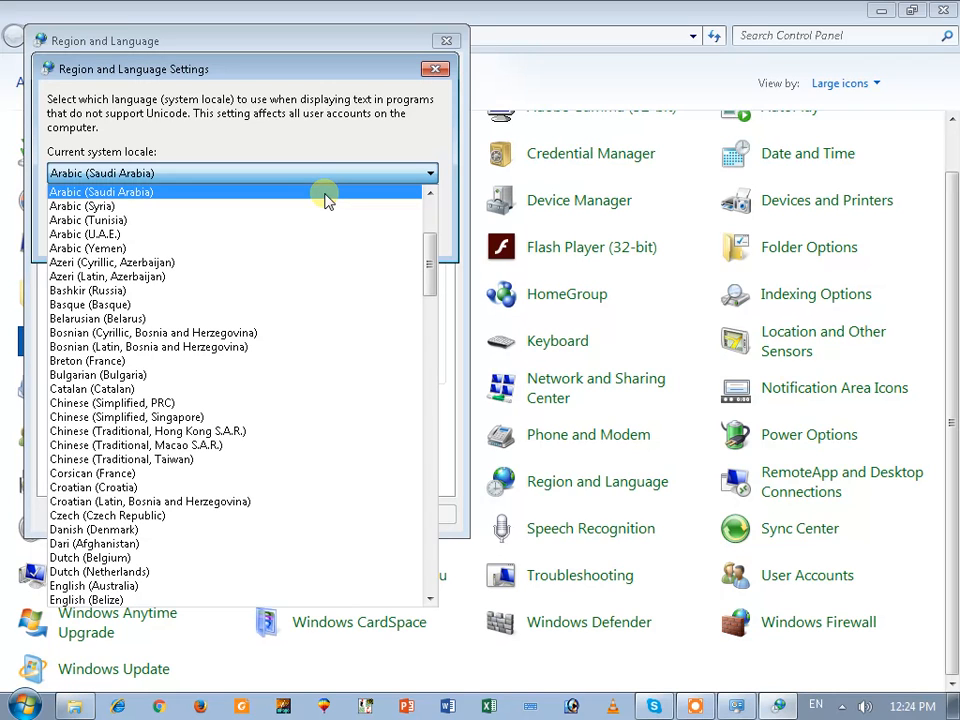
drag(428, 268, 446, 189)
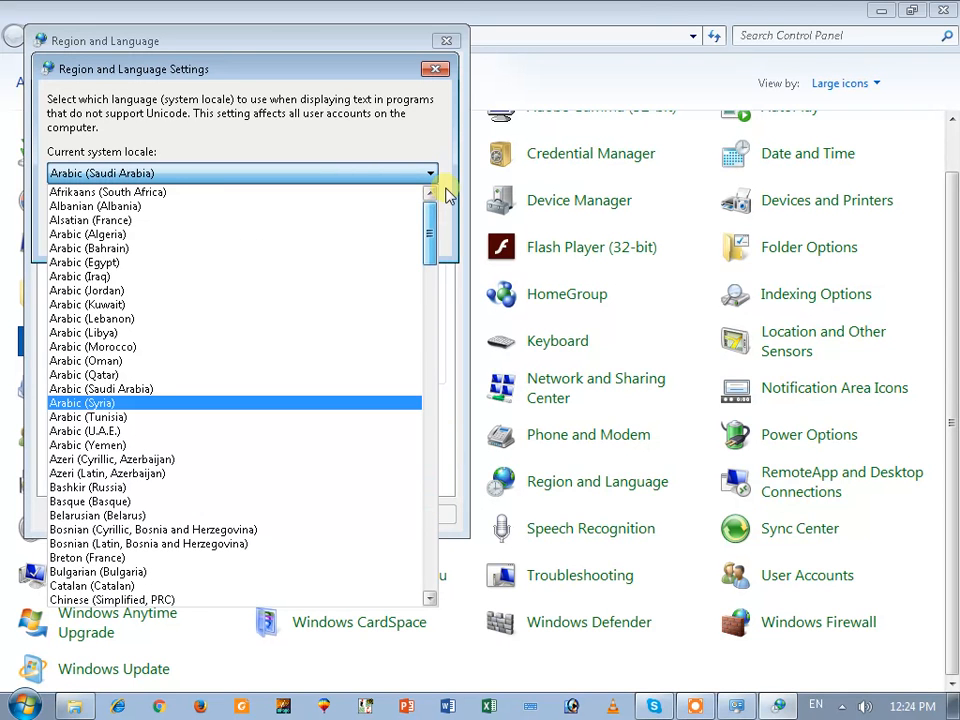
click(175, 390)
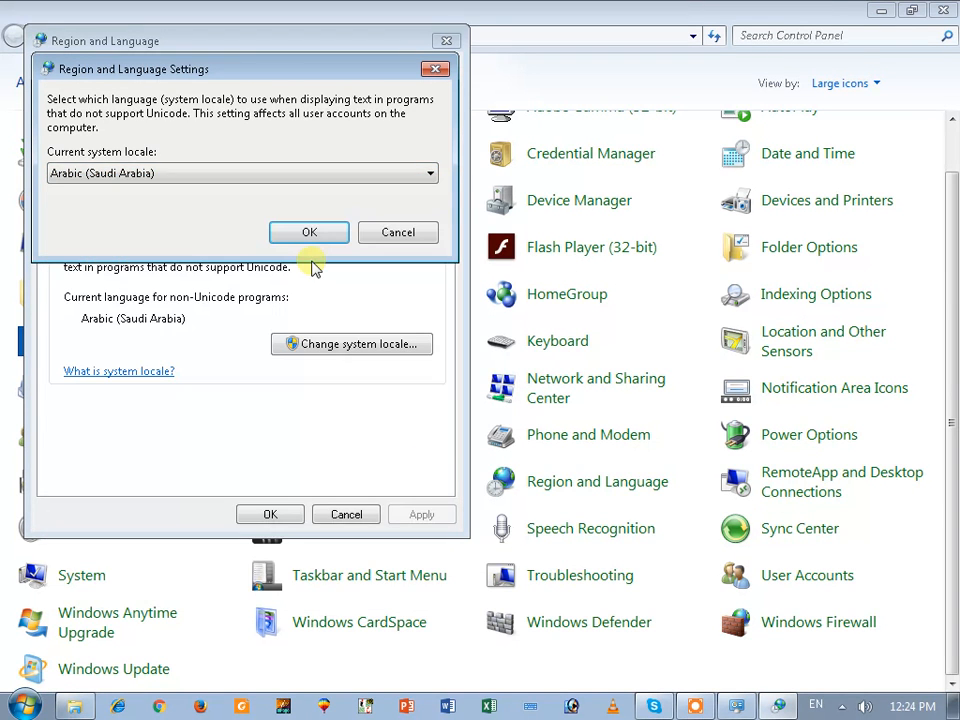
click(310, 234)
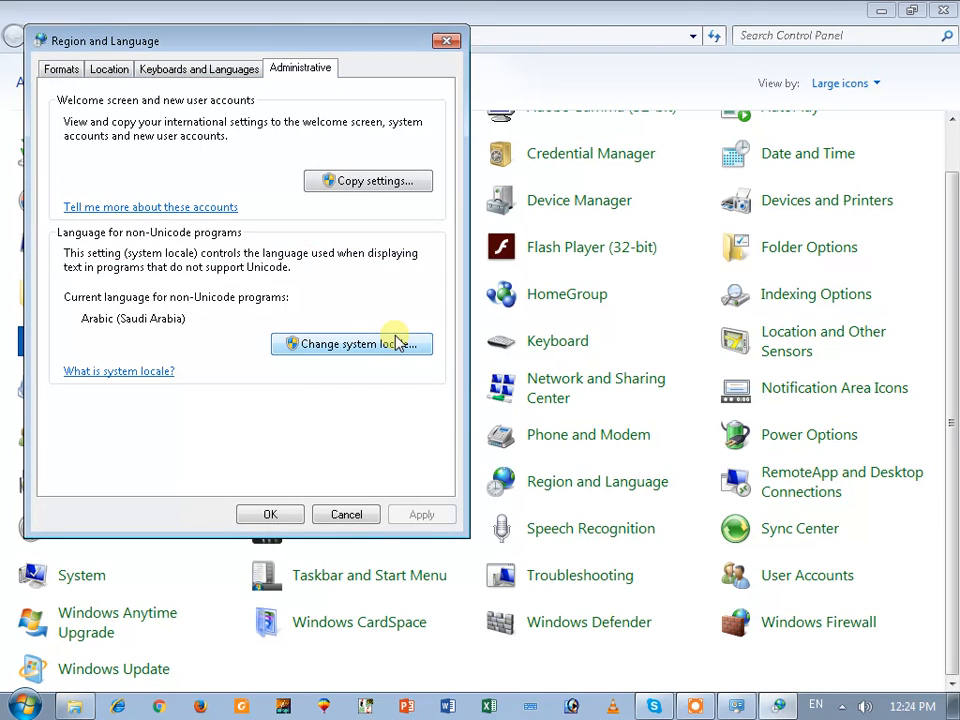
click(269, 515)
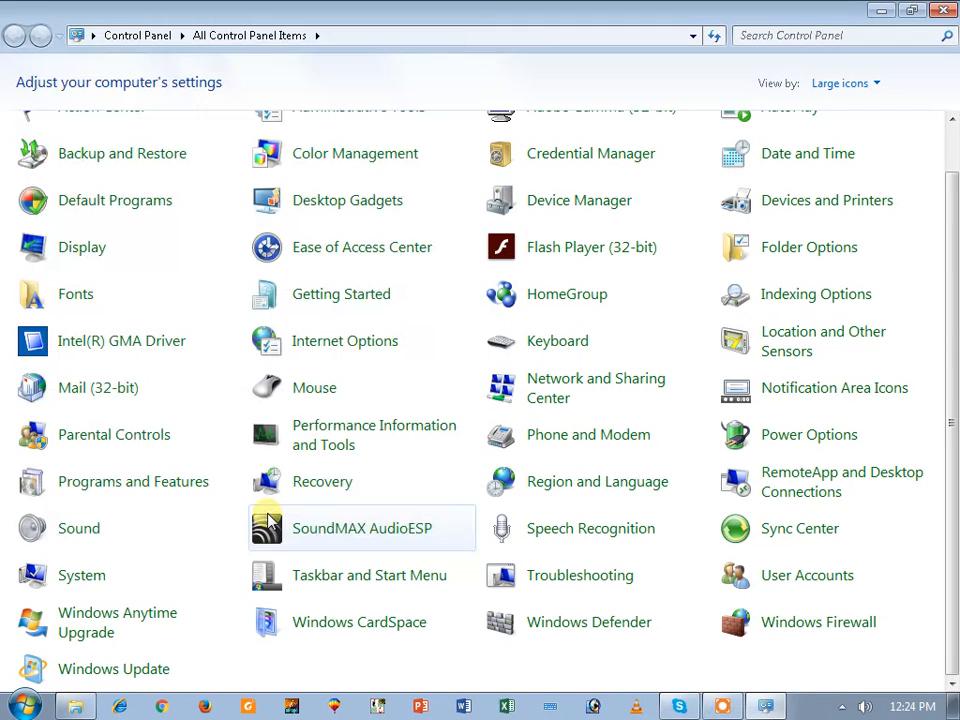
- Close the Control Panel and return to the Sahmla Softwre folder
click(944, 11)
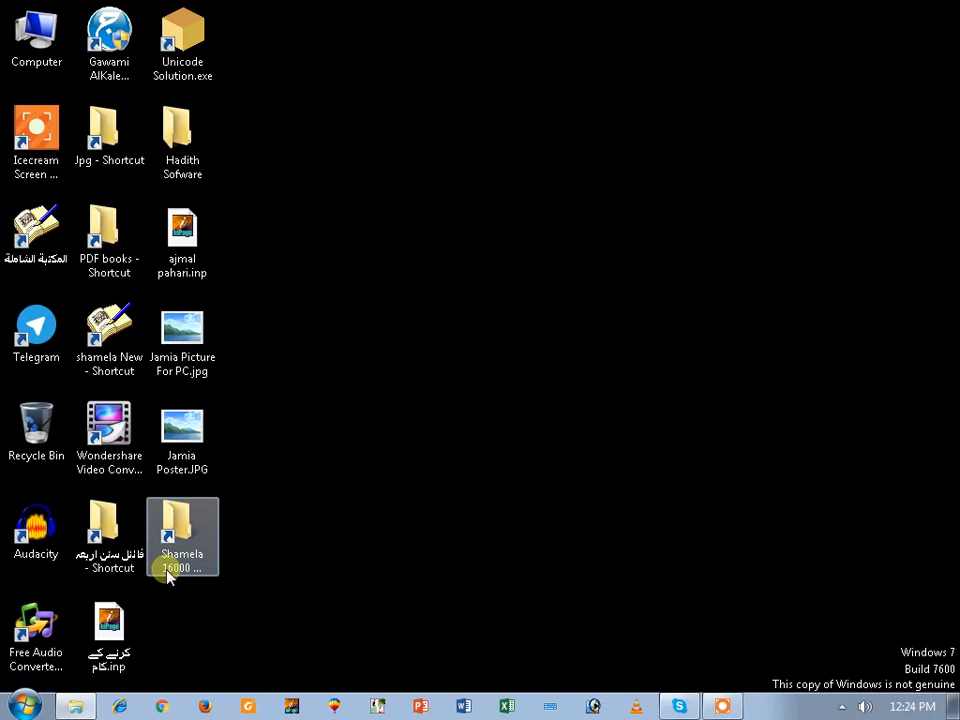
click(80, 707)
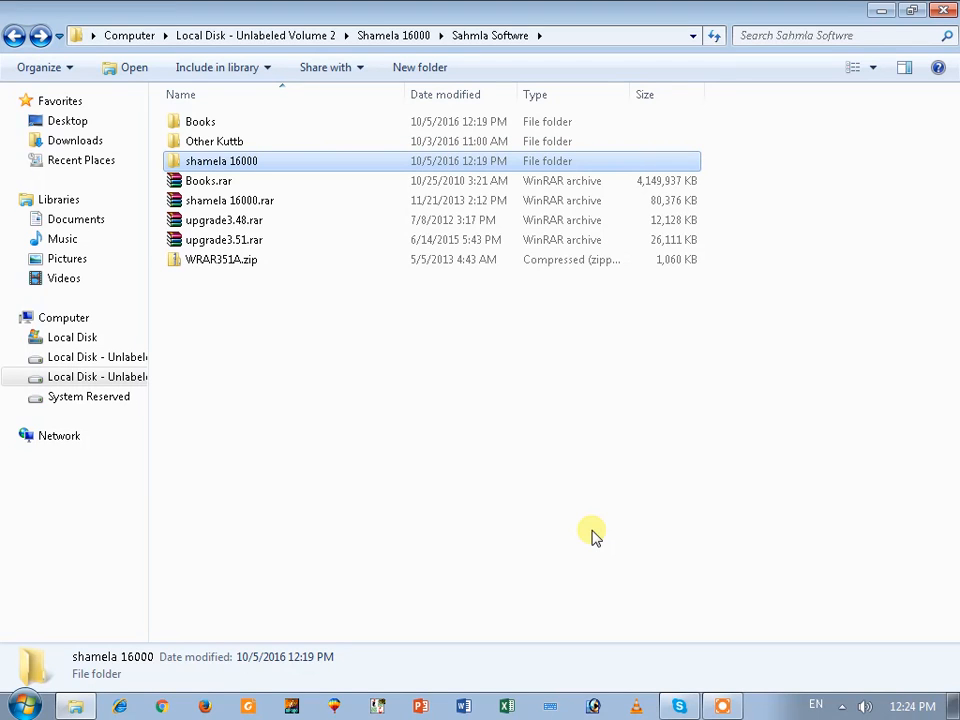
key(ctrl+F5)
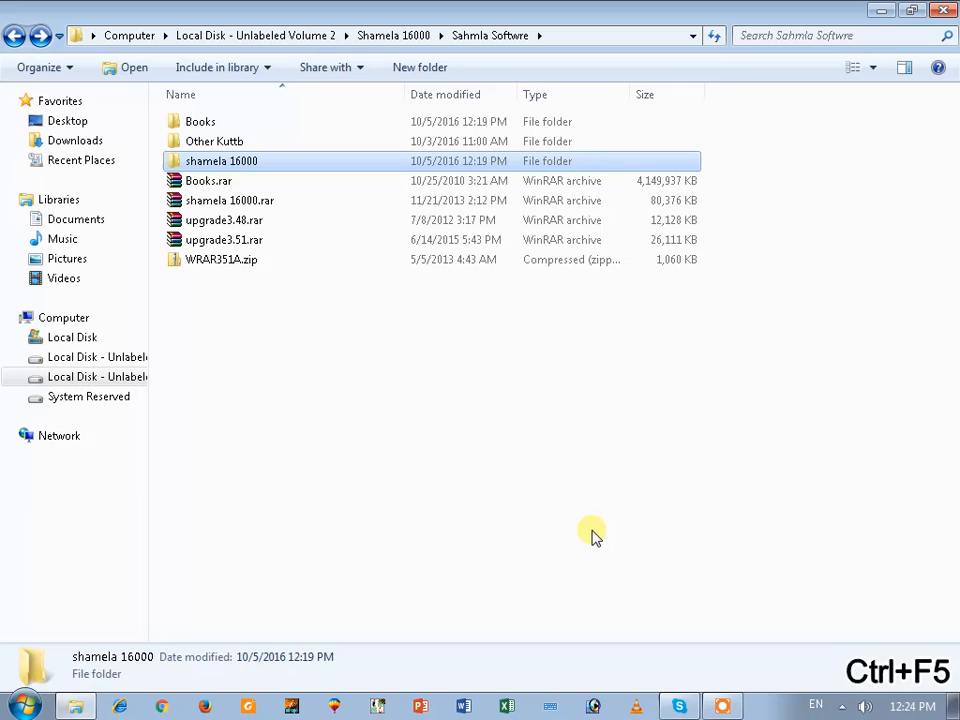